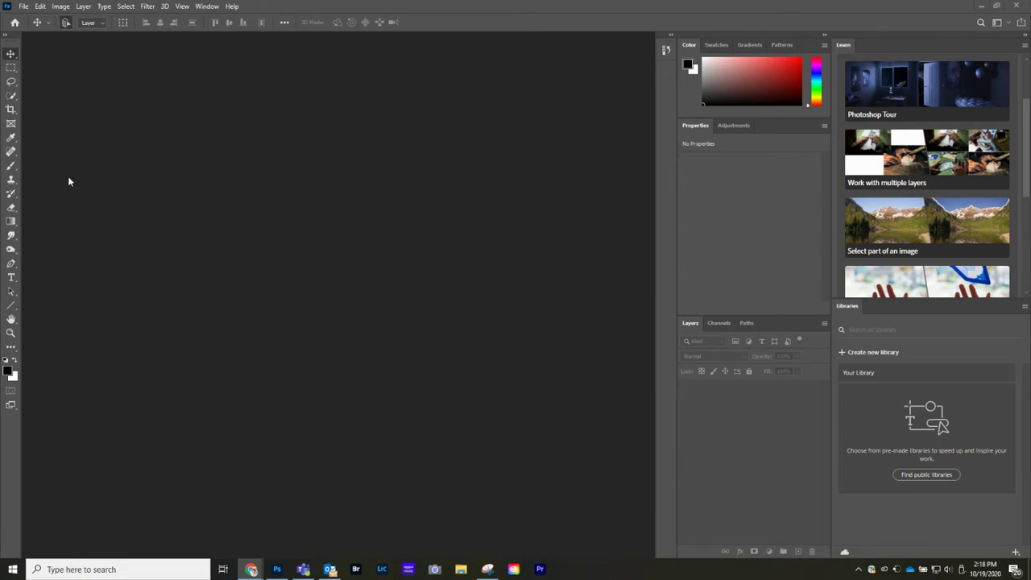
# Look at the Clone Stamp tool variants and its description, and activate the Spot Healing Brush tool.
pyautogui.click(12, 181)
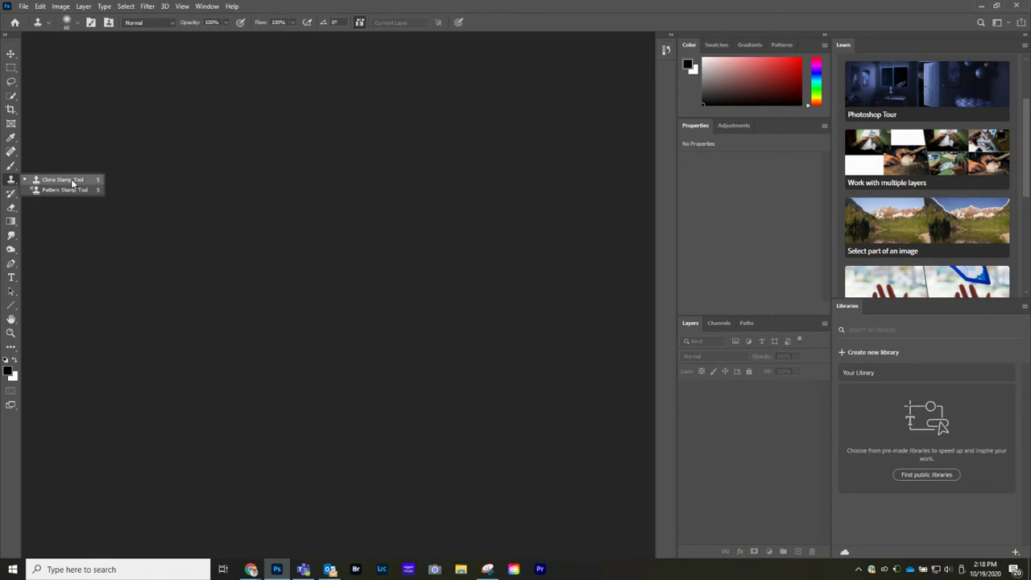
pyautogui.click(11, 182)
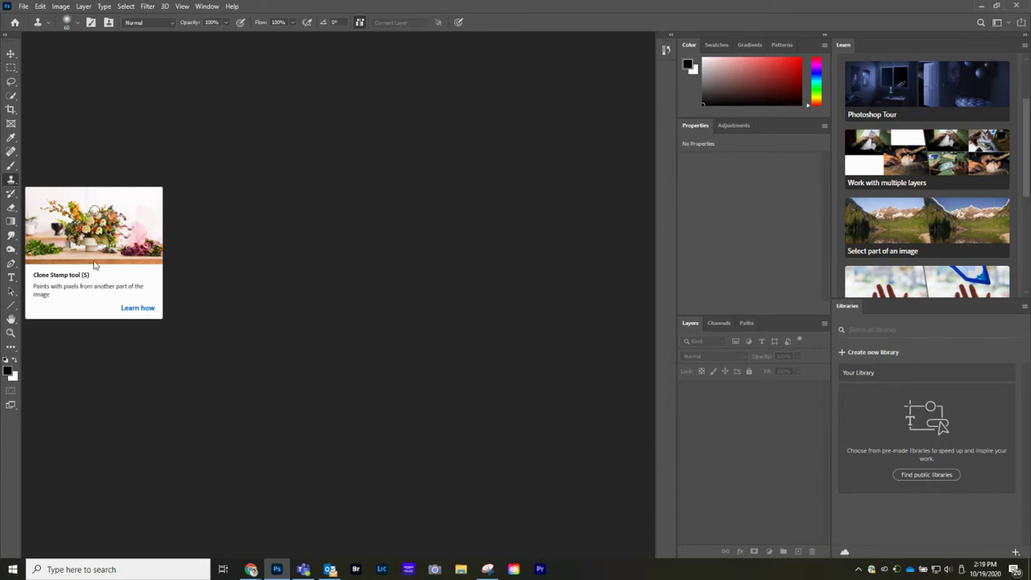
pyautogui.click(11, 152)
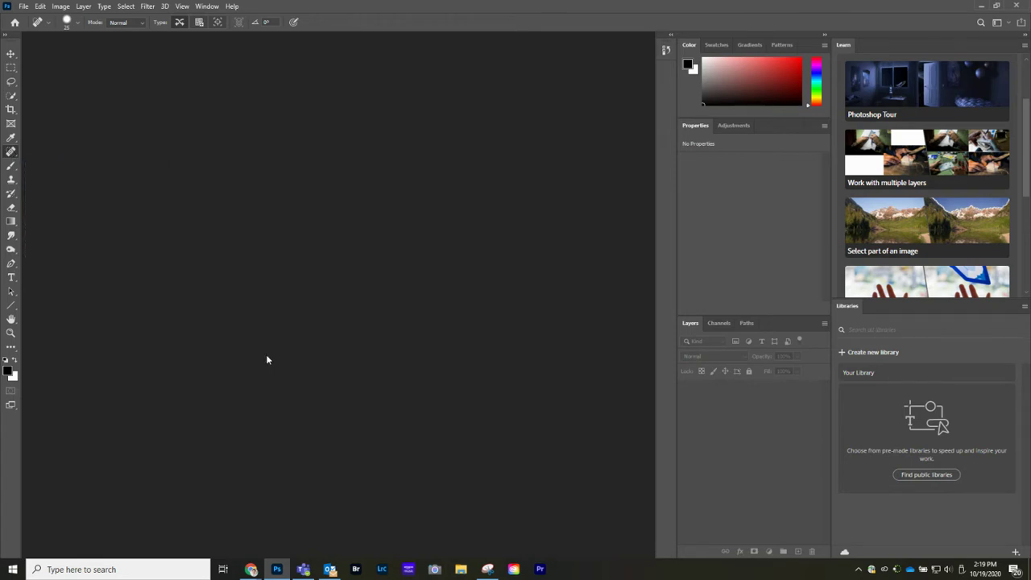
# Switch to Chrome and open the full-size crosswalk.jpg from the Healing Brush and Clone Stamp Tool page.
pyautogui.moveTo(251, 569)
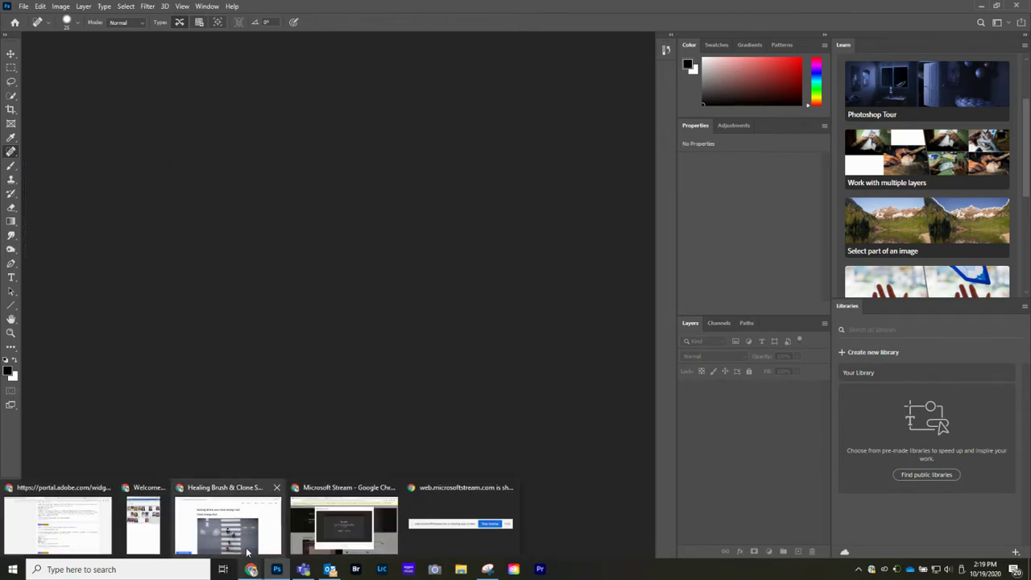
pyautogui.click(242, 536)
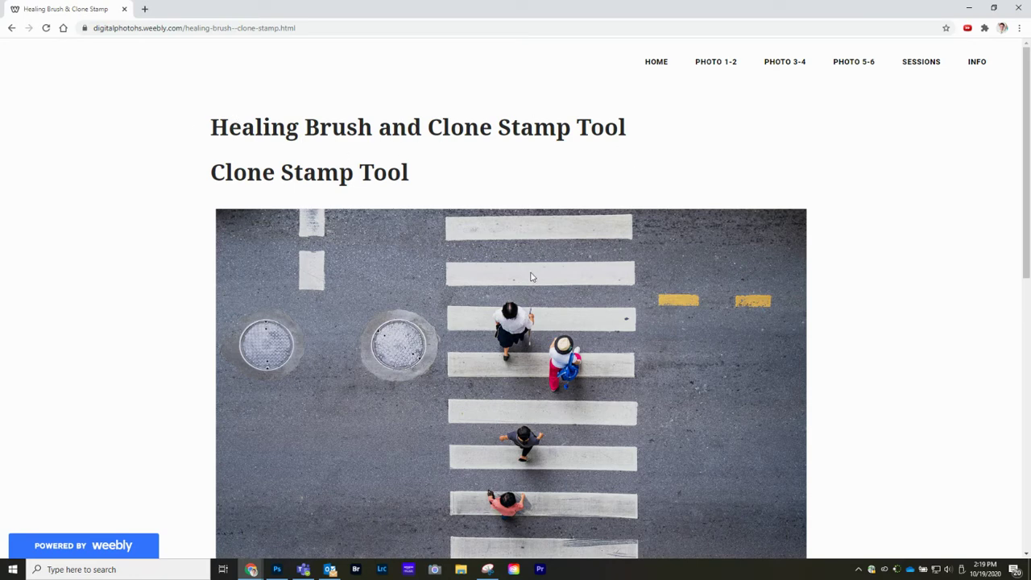
pyautogui.scroll(-1, 533, 277)
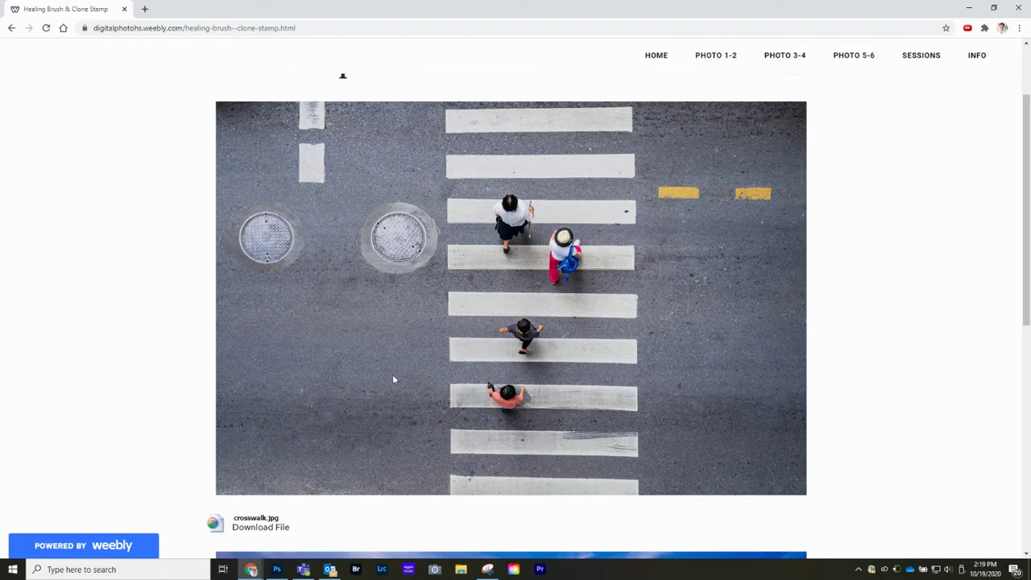
pyautogui.scroll(-1, 392, 374)
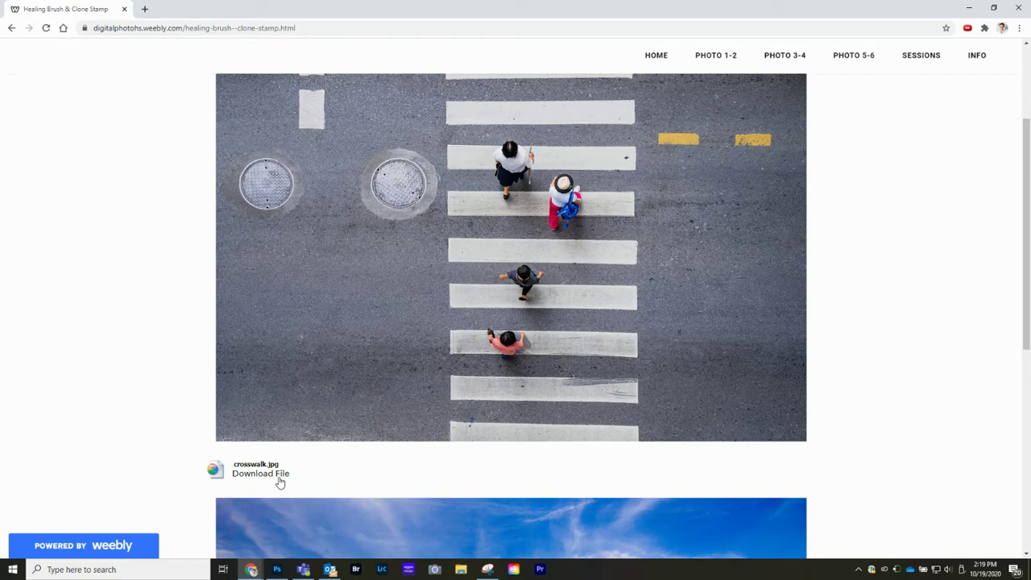
pyautogui.click(259, 477)
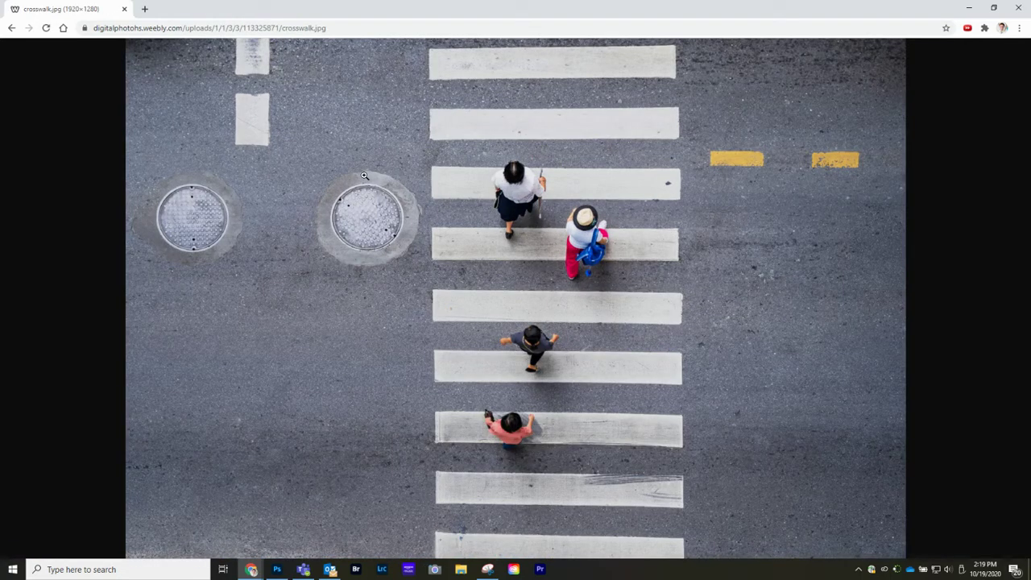
pyautogui.rightClick(276, 202)
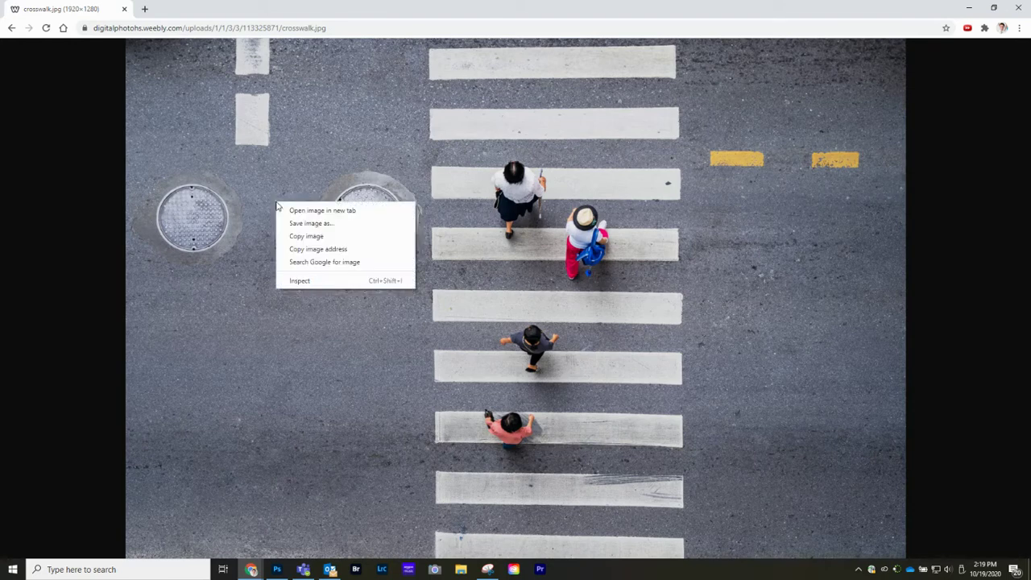
pyautogui.click(319, 224)
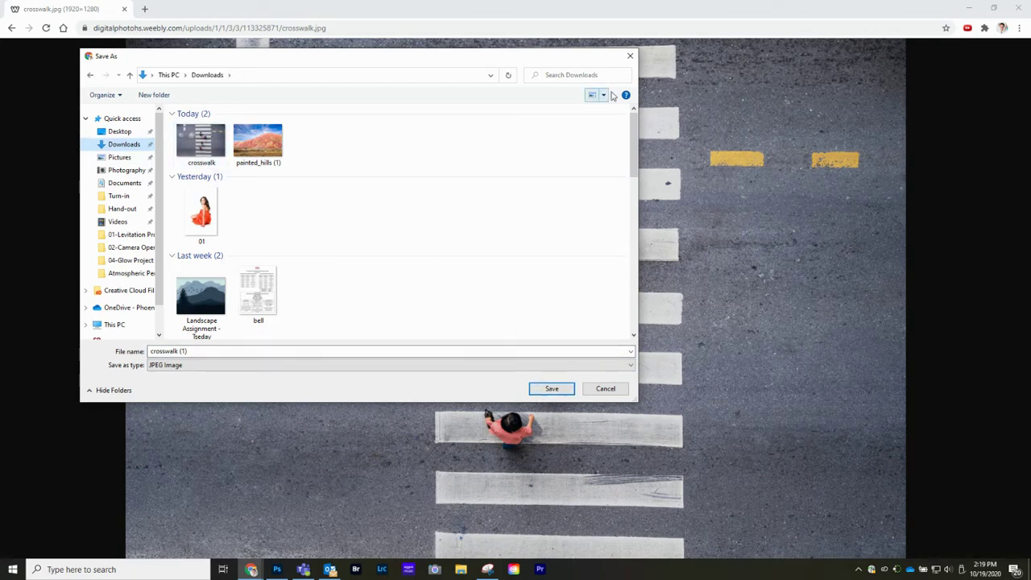
pyautogui.click(630, 58)
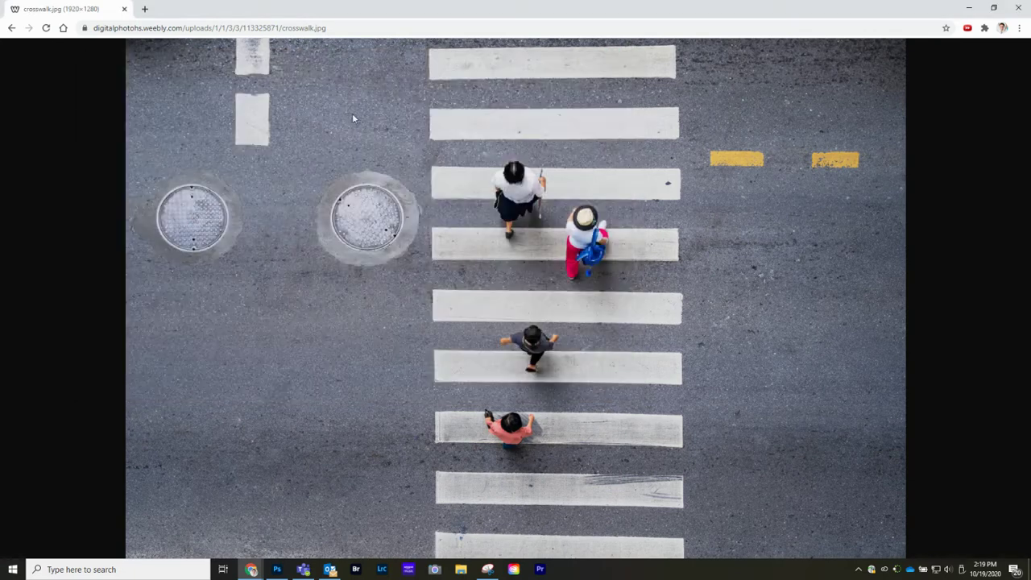
# Return to the Healing Brush and Clone Stamp Tool page and open the full-size painted hills image.
pyautogui.click(11, 29)
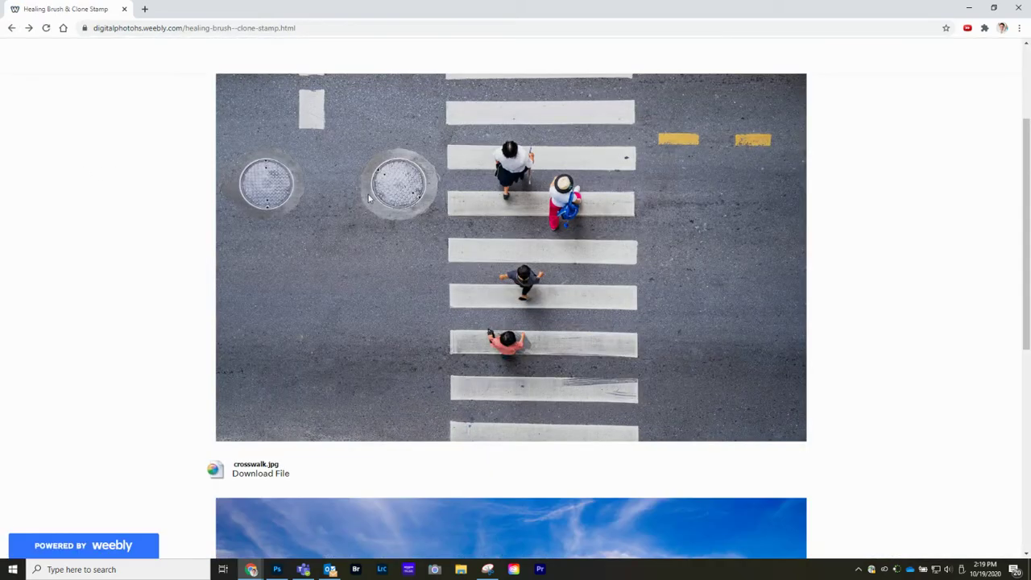
pyautogui.scroll(-5, 438, 191)
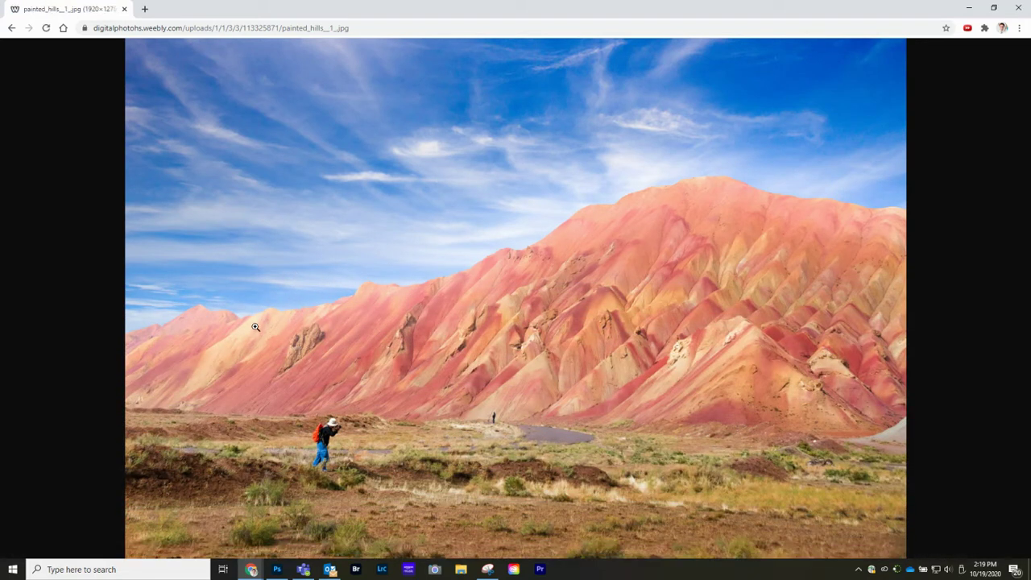
pyautogui.rightClick(297, 263)
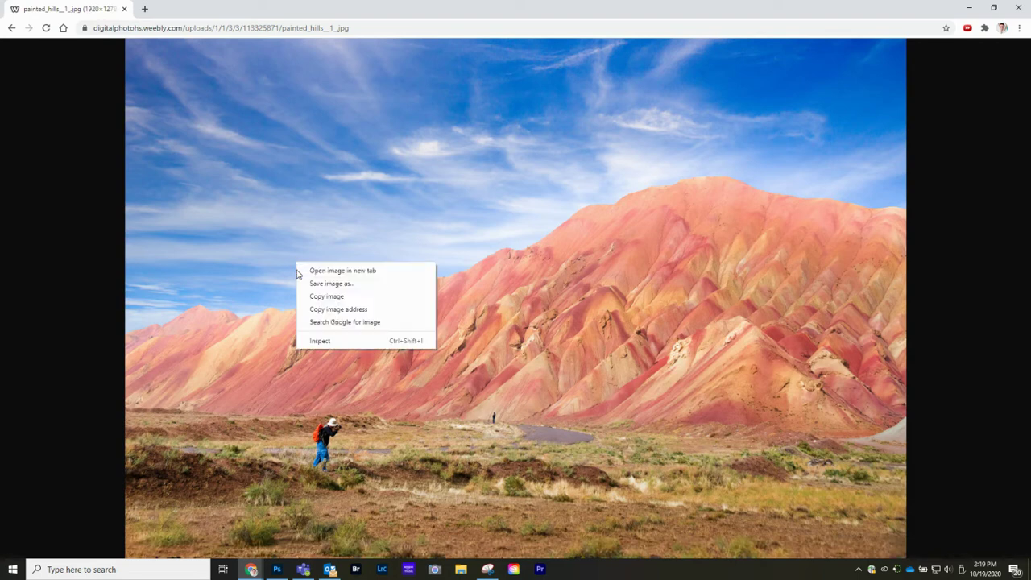
pyautogui.click(333, 284)
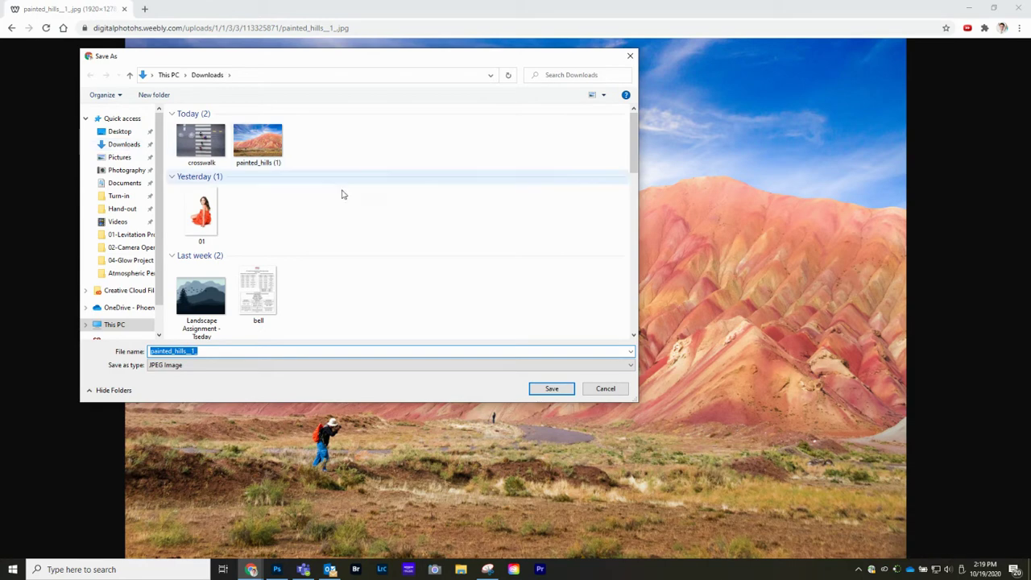
pyautogui.click(629, 55)
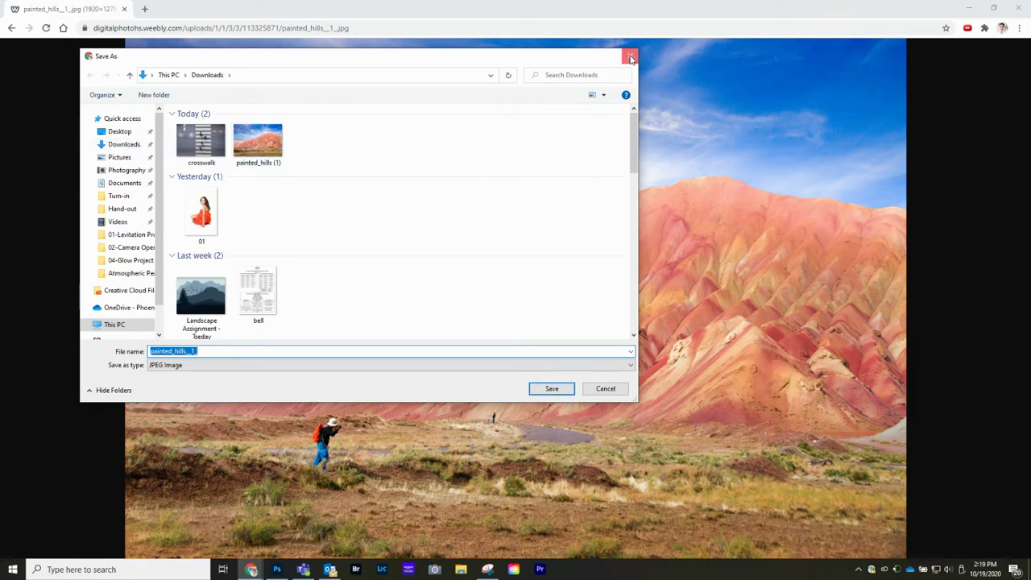
# Switch to Photoshop and open the crosswalk image from the Downloads folder.
pyautogui.click(277, 568)
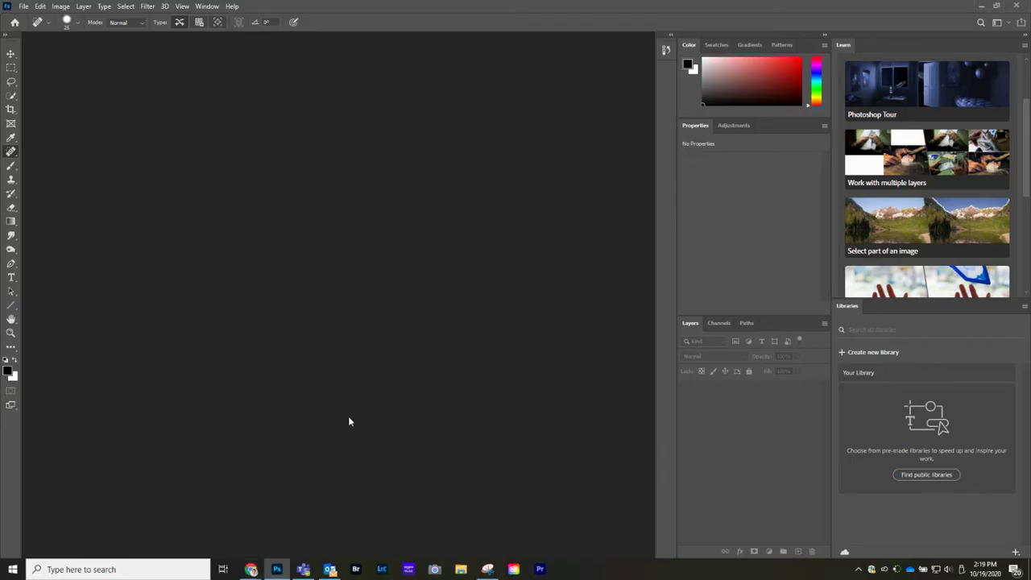
pyautogui.click(23, 6)
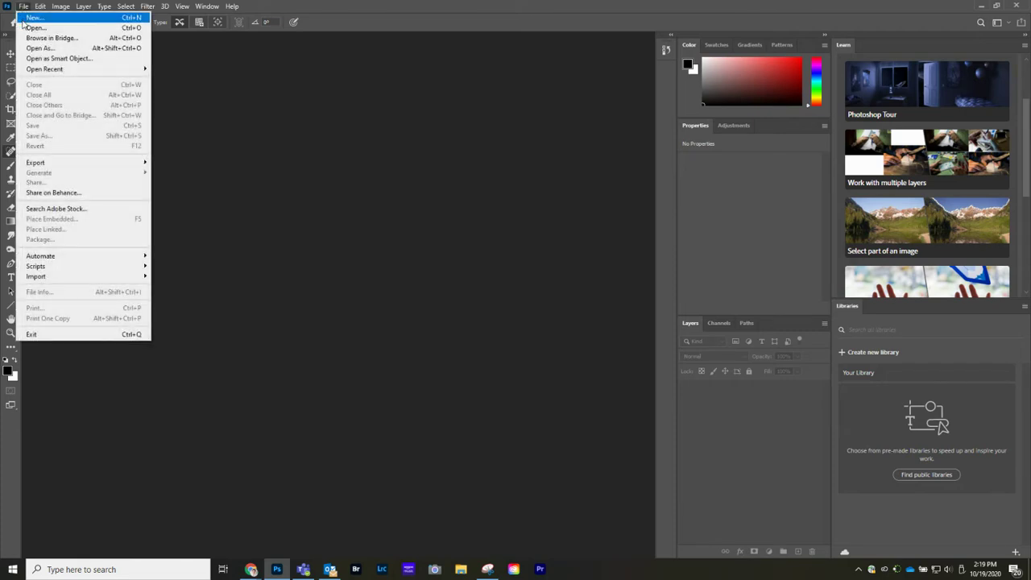
pyautogui.click(36, 31)
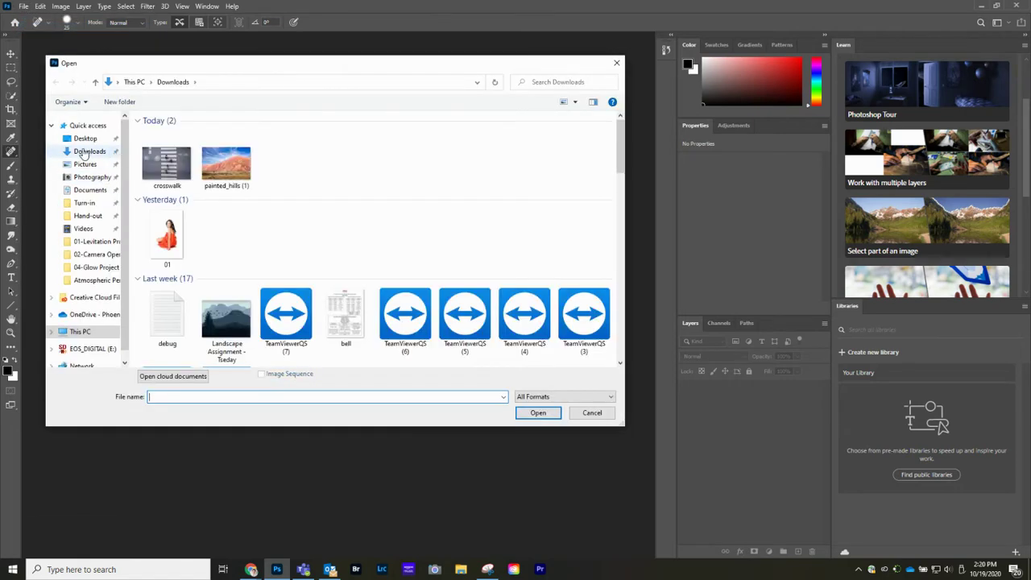
pyautogui.click(159, 151)
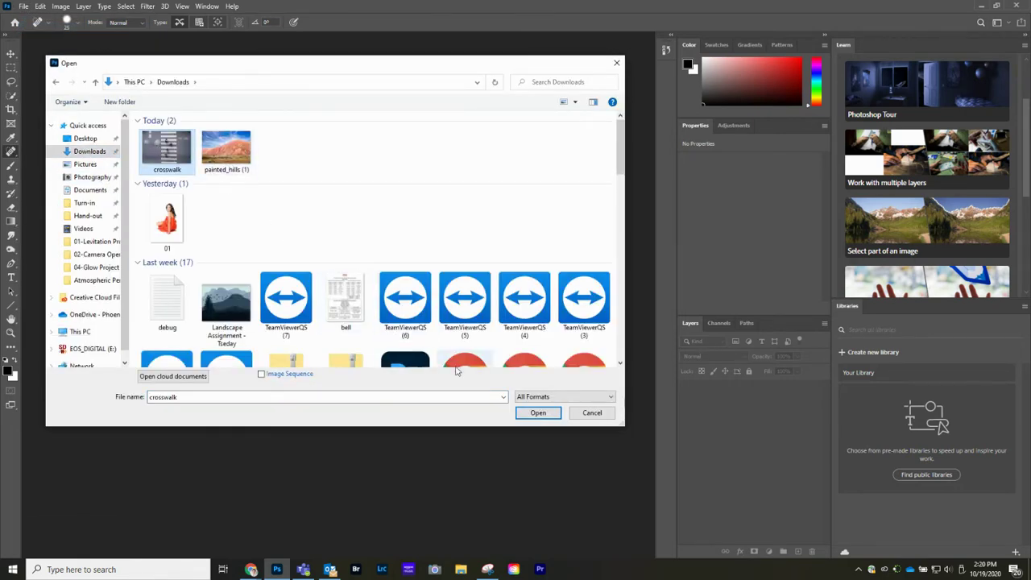
pyautogui.click(534, 415)
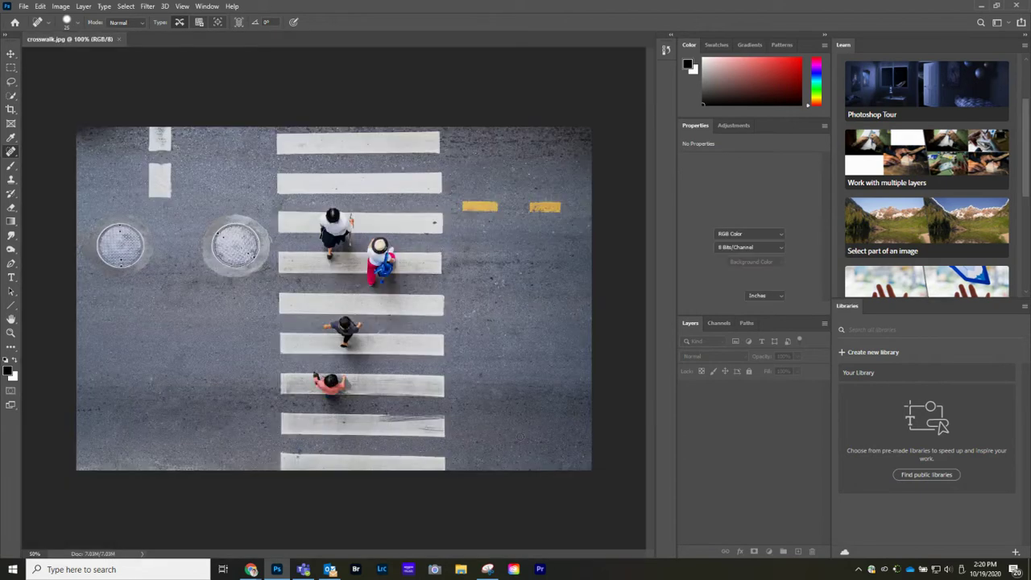
# Open the painted_hills (1) image from the Downloads folder as a second document.
pyautogui.click(23, 7)
pyautogui.click(32, 29)
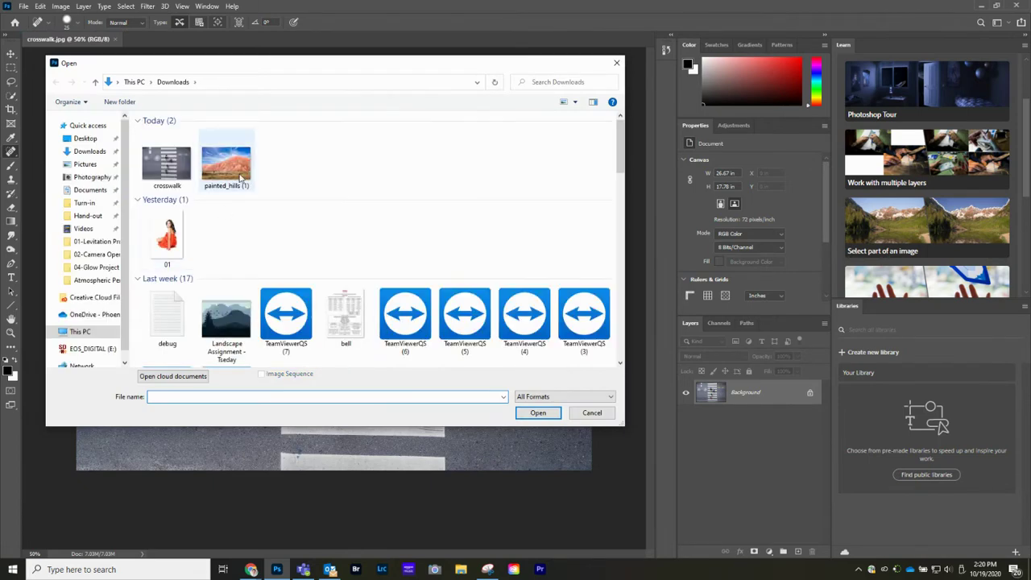
pyautogui.click(228, 170)
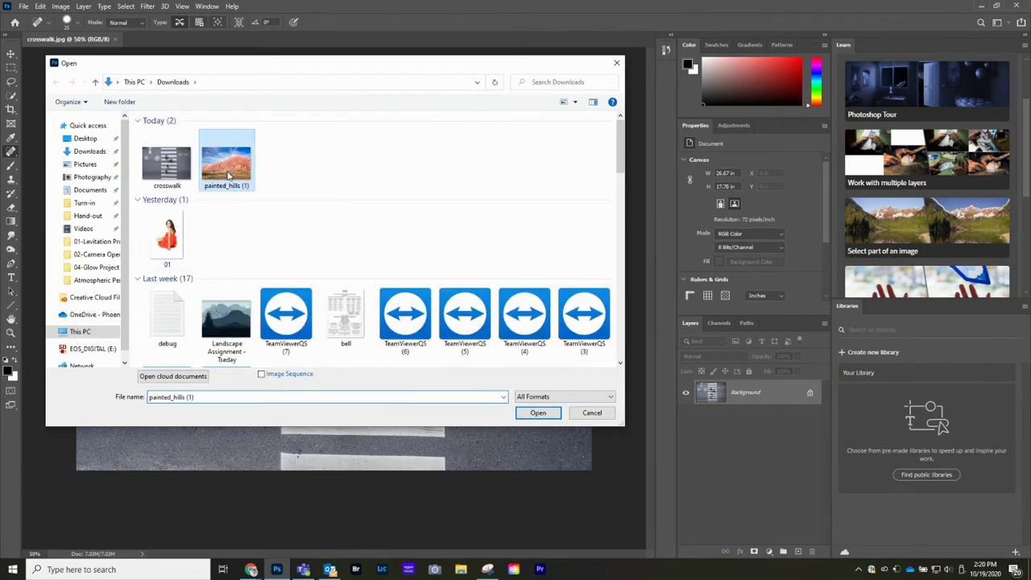
pyautogui.click(534, 413)
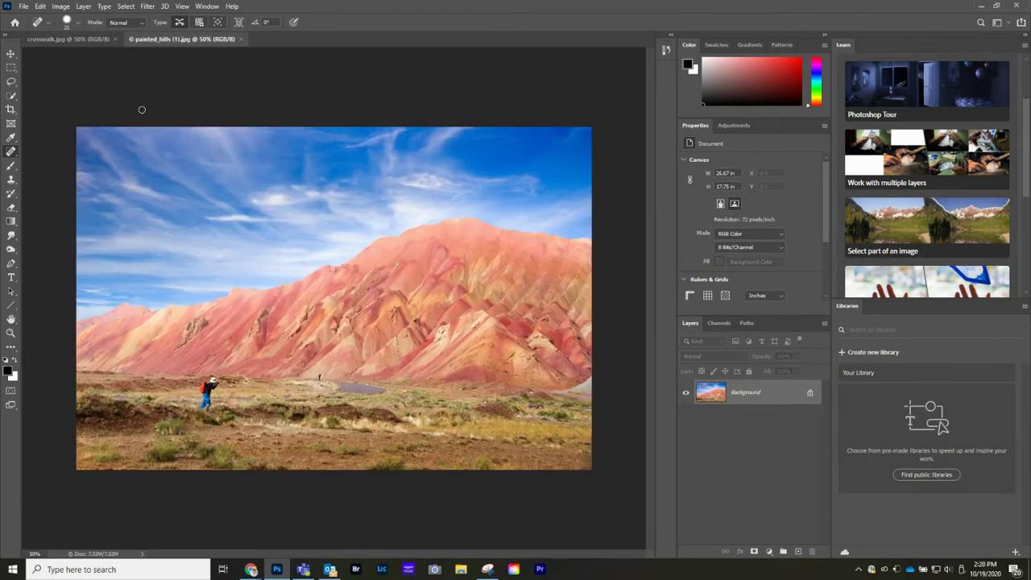
# Bring the crosswalk.jpg document to the front and activate the Clone Stamp tool.
pyautogui.click(66, 39)
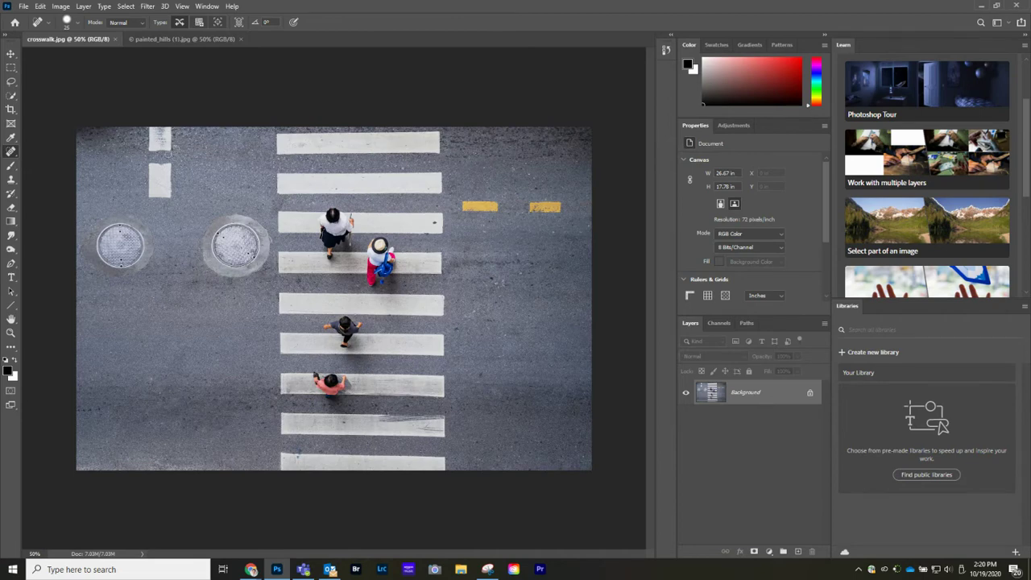
pyautogui.click(12, 181)
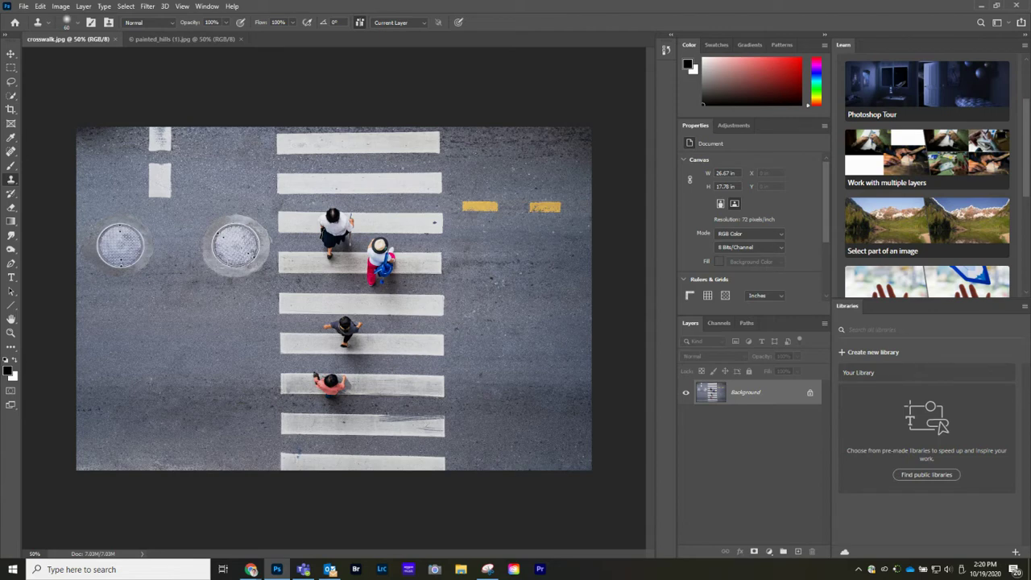
# Zoom the crosswalk photo to 100% and pan with the Hand tool to examine the pedestrians on the lower stripes.
pyautogui.click(182, 7)
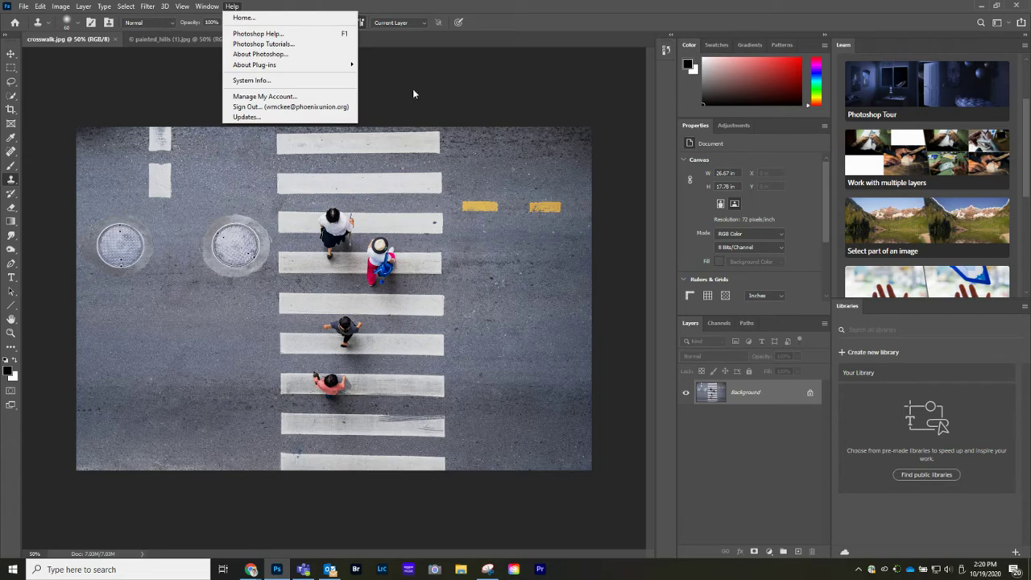
pyautogui.click(552, 278)
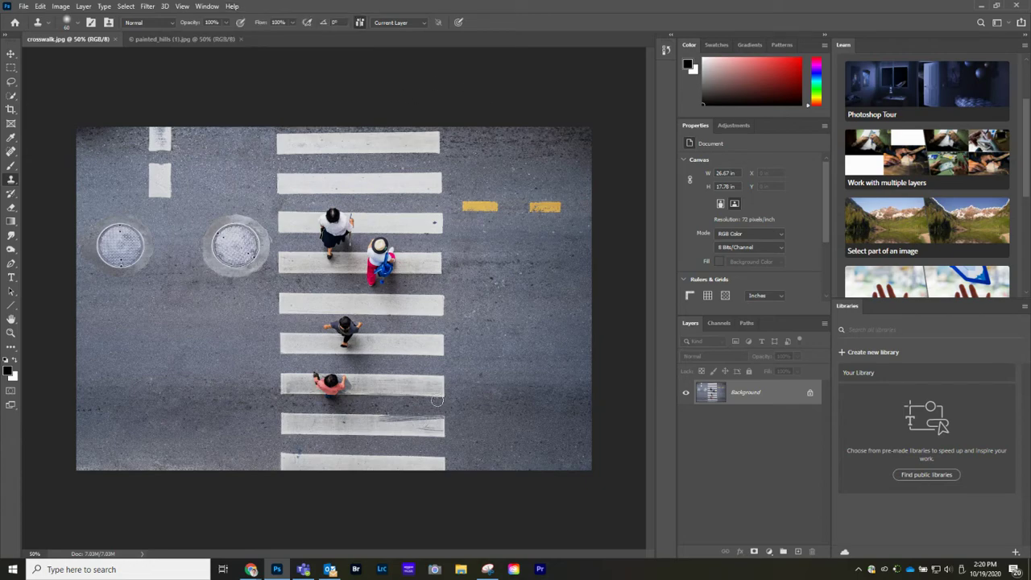
pyautogui.hotkey('ctrl', '+')
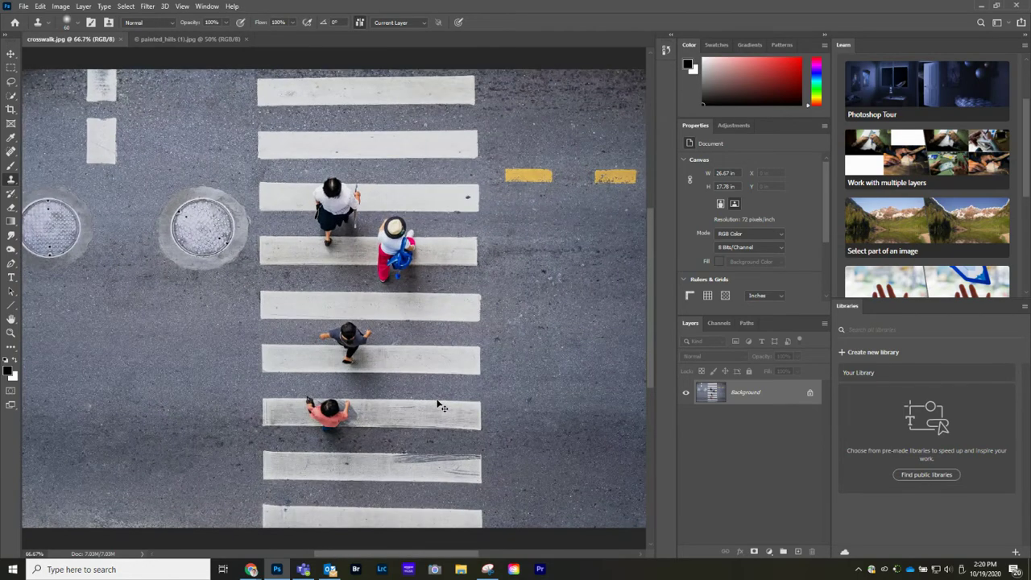
pyautogui.hotkey('ctrl', '+')
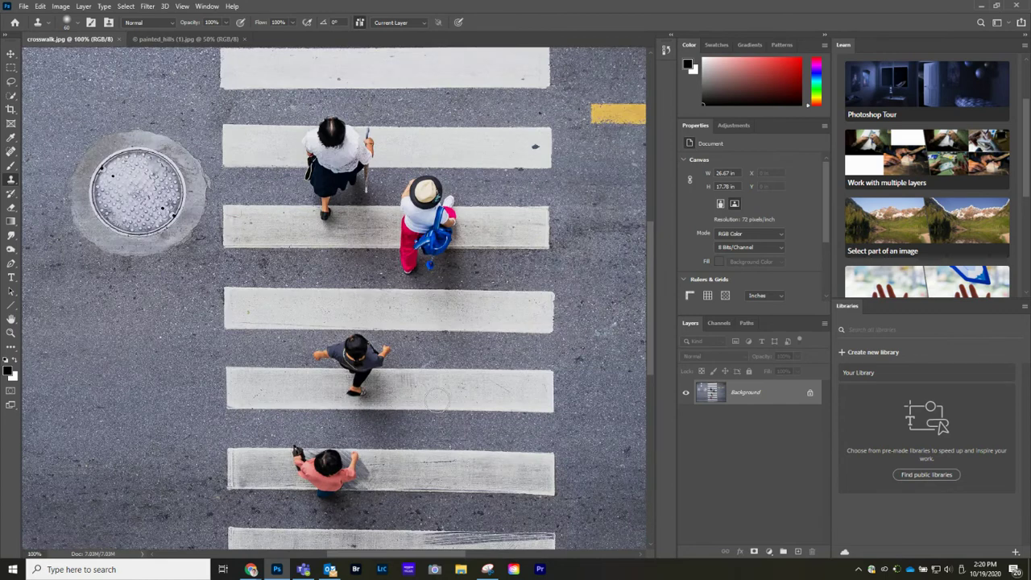
pyautogui.click(10, 319)
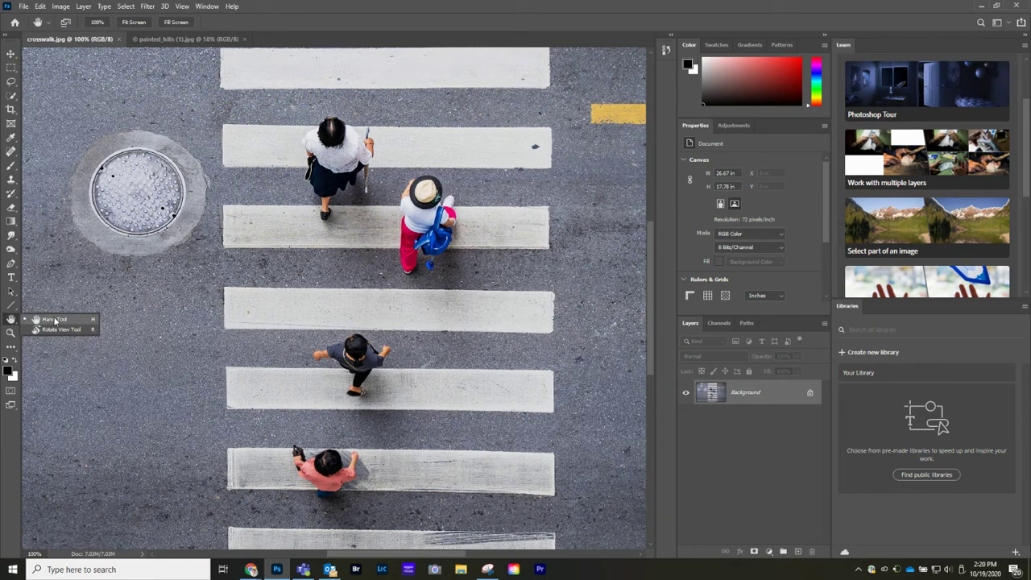
pyautogui.click(55, 321)
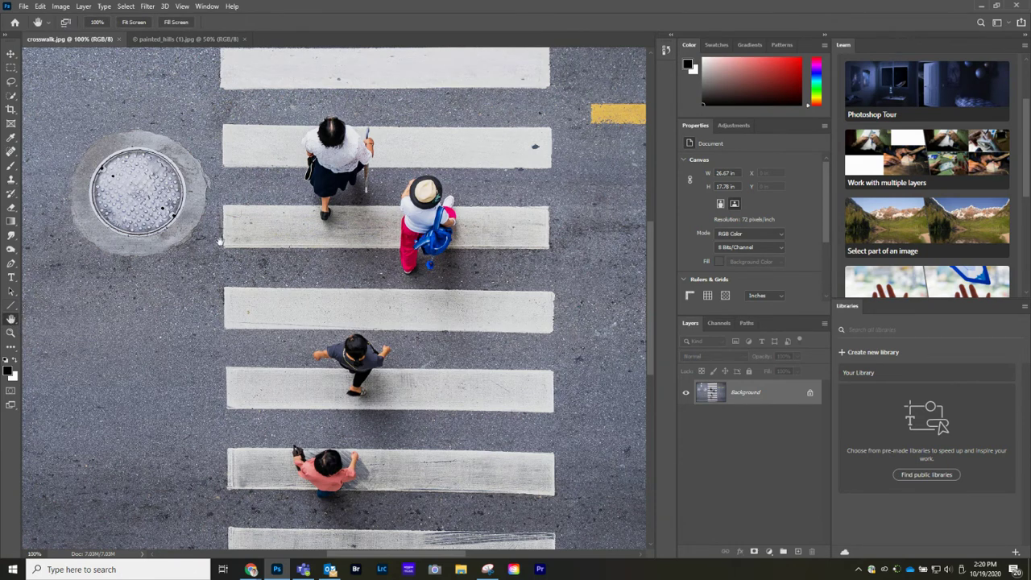
pyautogui.moveTo(463, 240); pyautogui.dragTo(504, 167)
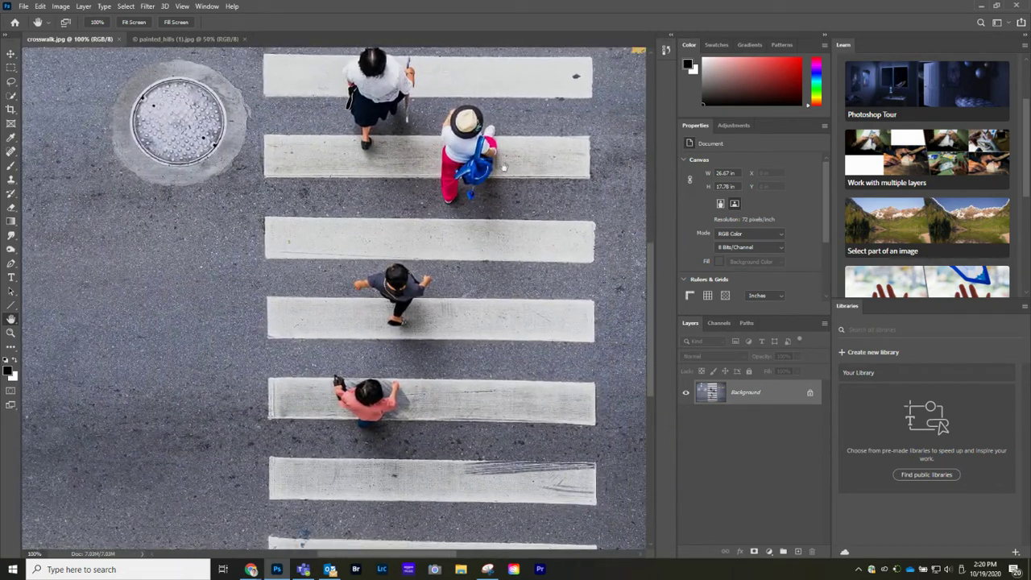
pyautogui.moveTo(516, 334); pyautogui.dragTo(488, 294)
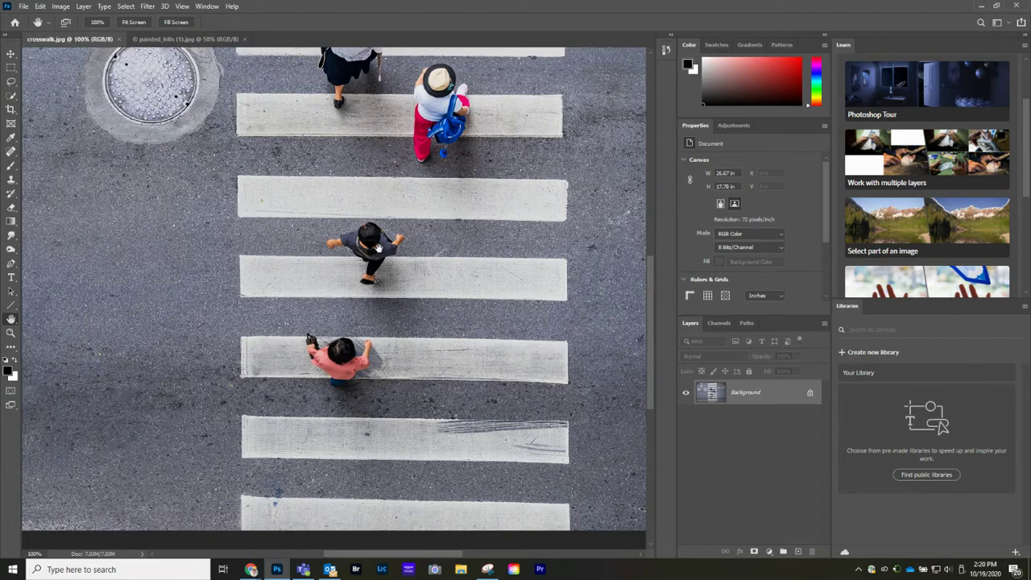
pyautogui.moveTo(378, 247); pyautogui.dragTo(331, 259)
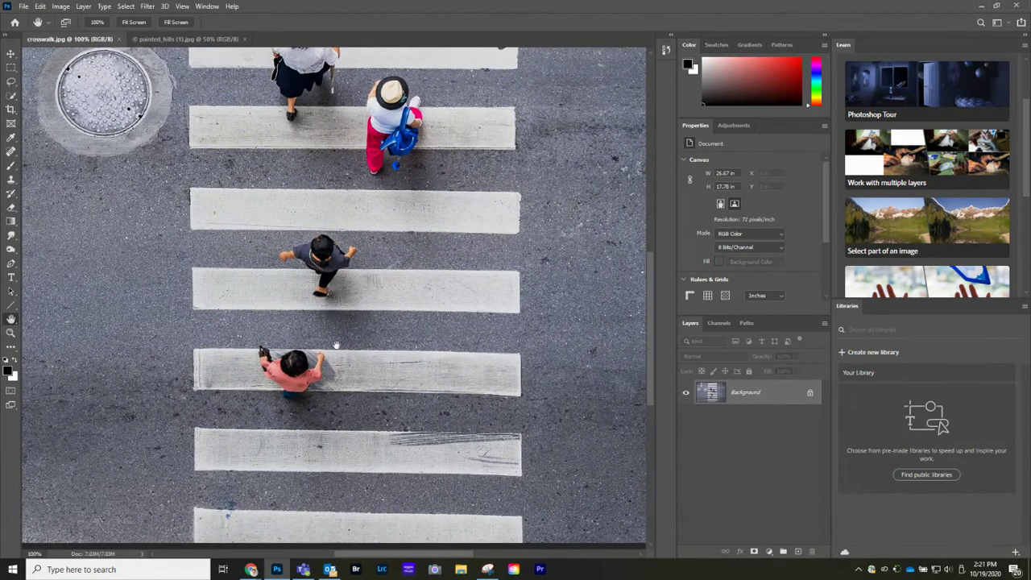
# Activate the Clone Stamp tool and enlarge its brush to 100 px.
pyautogui.click(11, 181)
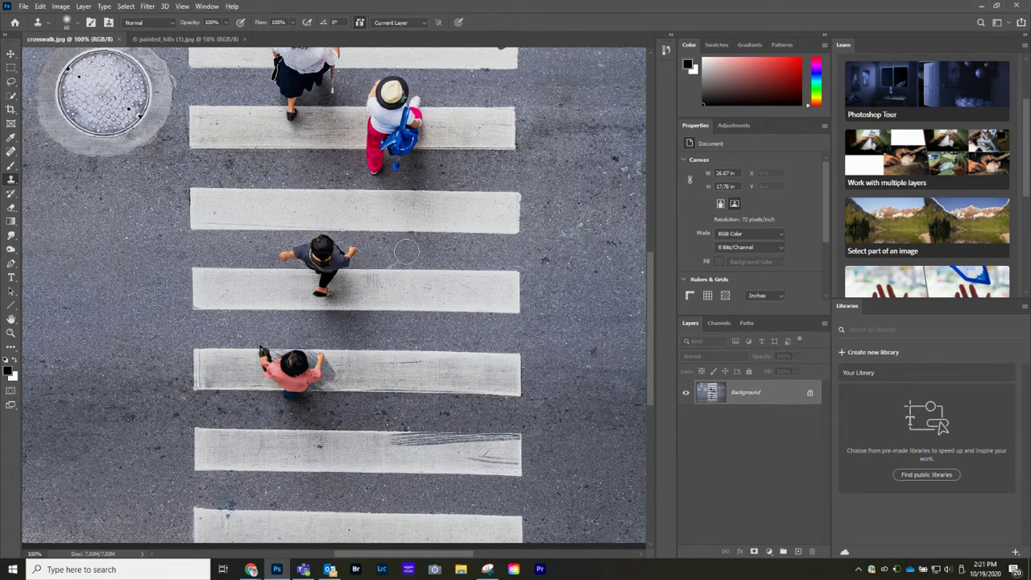
pyautogui.press(']')
pyautogui.press(']')
# Try cloning asphalt over the upper body of the dark-shirted pedestrian, and undo the test strokes.
pyautogui.moveTo(397, 252); pyautogui.dragTo(324, 253)
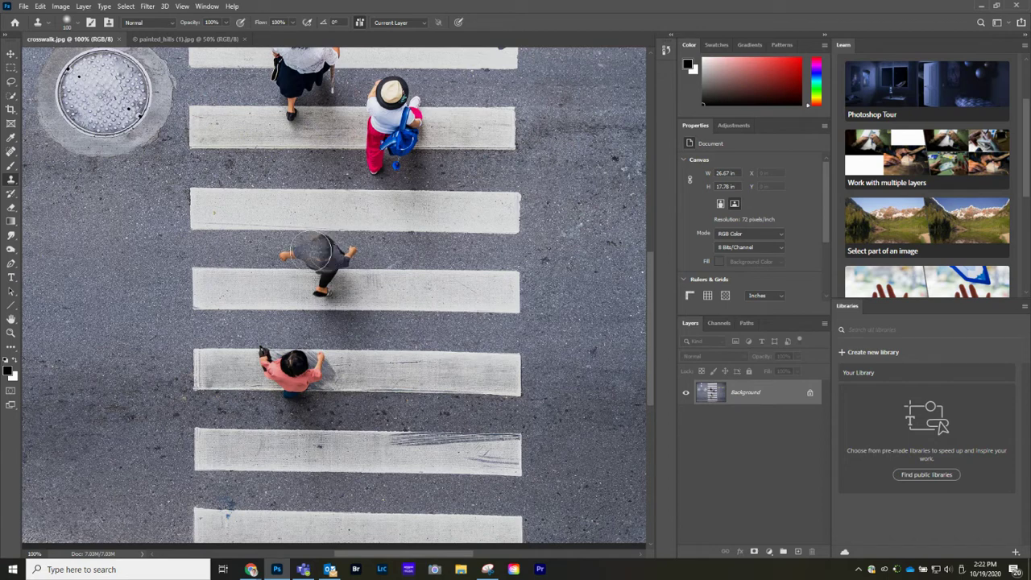
pyautogui.hotkey('ctrl', 'z')
pyautogui.hotkey('ctrl', 'shift', 'z')
pyautogui.hotkey('ctrl', 'z')
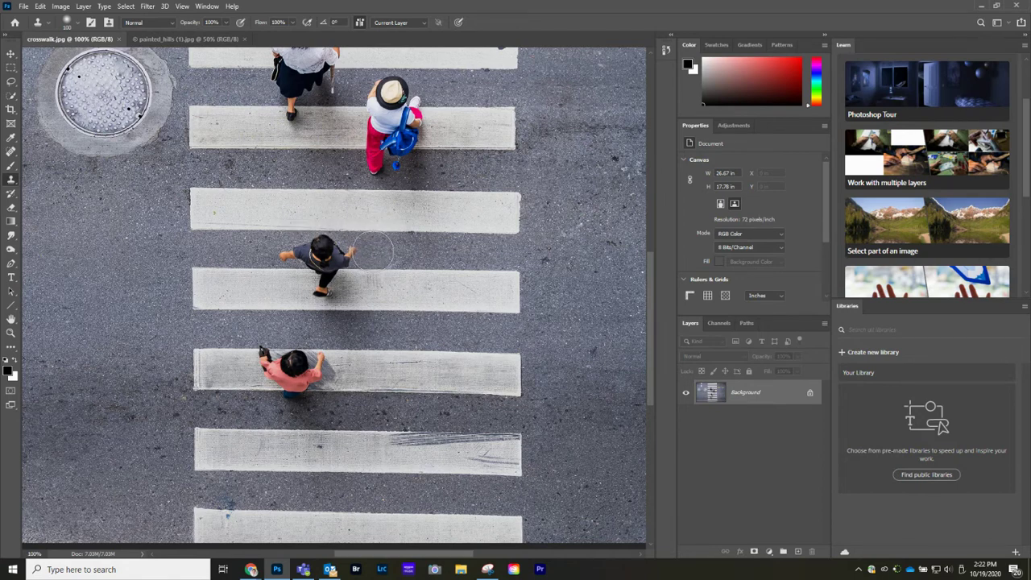
pyautogui.moveTo(371, 251)
pyautogui.mouseDown()
pyautogui.moveTo(369, 230)
pyautogui.moveTo(276, 224)
pyautogui.moveTo(306, 241)
pyautogui.moveTo(352, 219)
pyautogui.mouseUp()
pyautogui.hotkey('ctrl', 'z')
# Clone asphalt over the dark-shirted pedestrian's upper body and clean stripe paint over the legs and foot.
pyautogui.moveTo(347, 250); pyautogui.dragTo(282, 249)
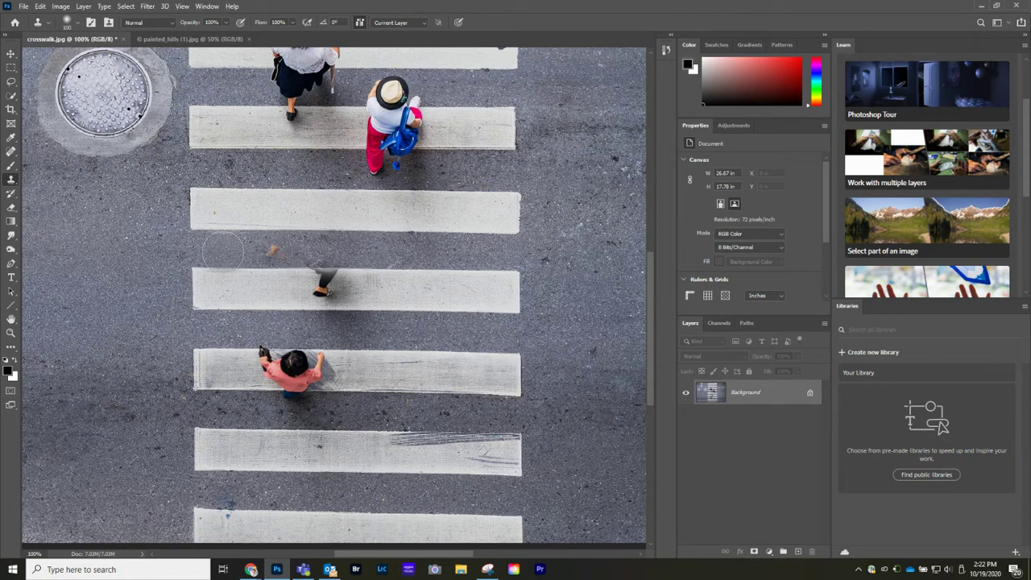
pyautogui.click(269, 252)
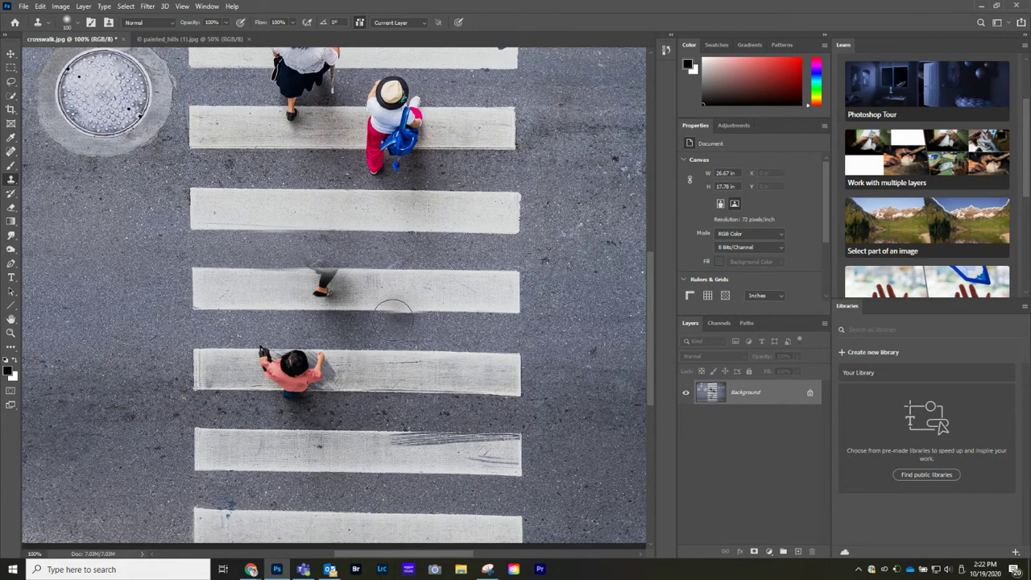
pyautogui.click(399, 291)
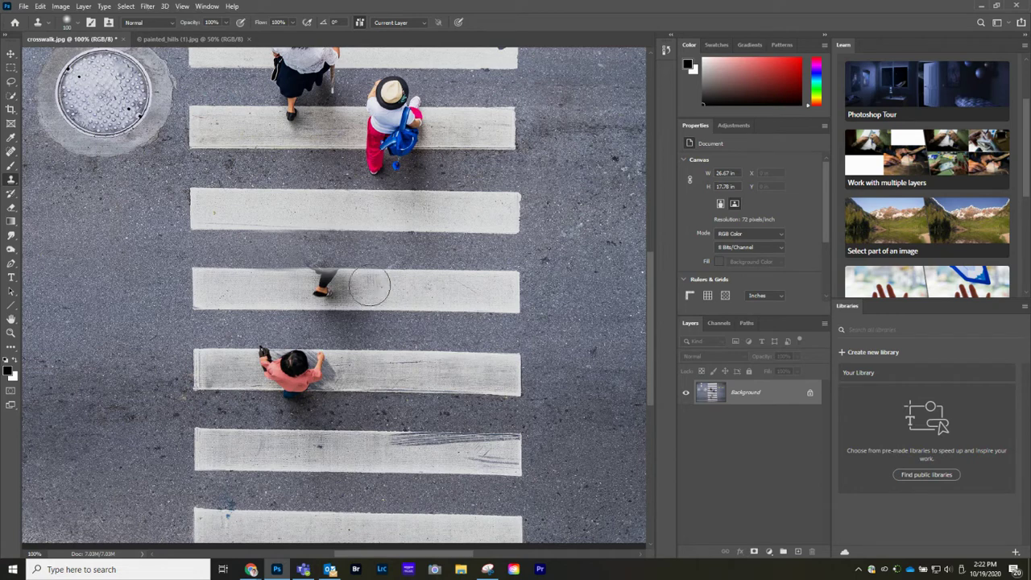
pyautogui.click(342, 282)
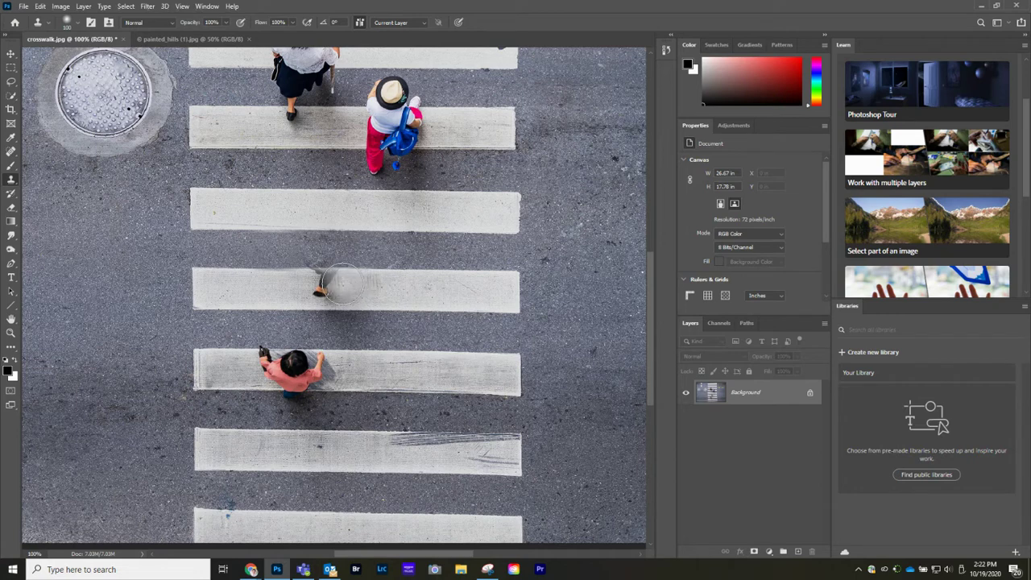
pyautogui.click(321, 286)
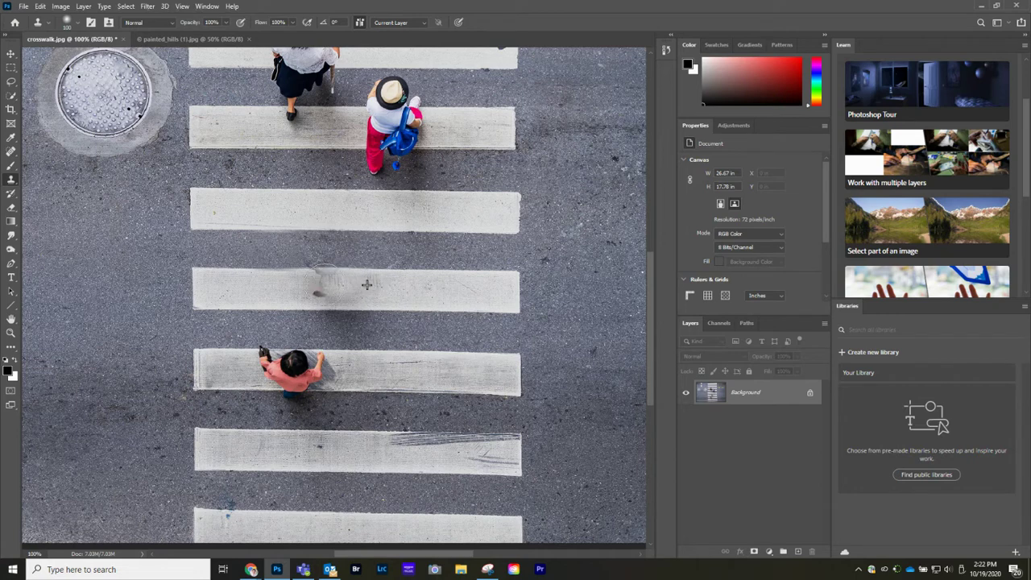
pyautogui.click(240, 284)
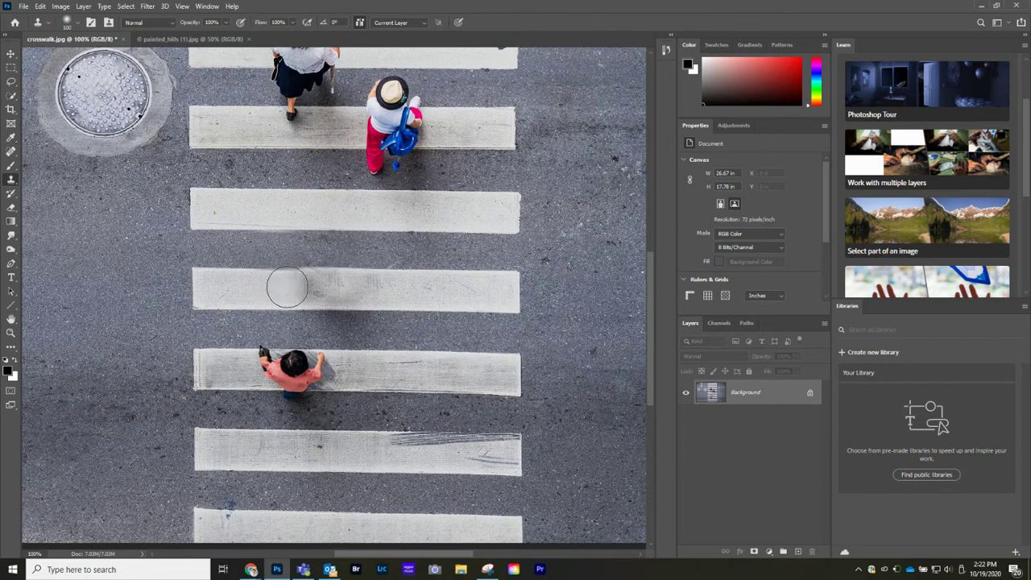
# Clone clean paint over the pedestrian's leftover shadow on the same stripe, reducing the brush to 80 px for the last strokes.
pyautogui.moveTo(310, 286); pyautogui.dragTo(333, 290)
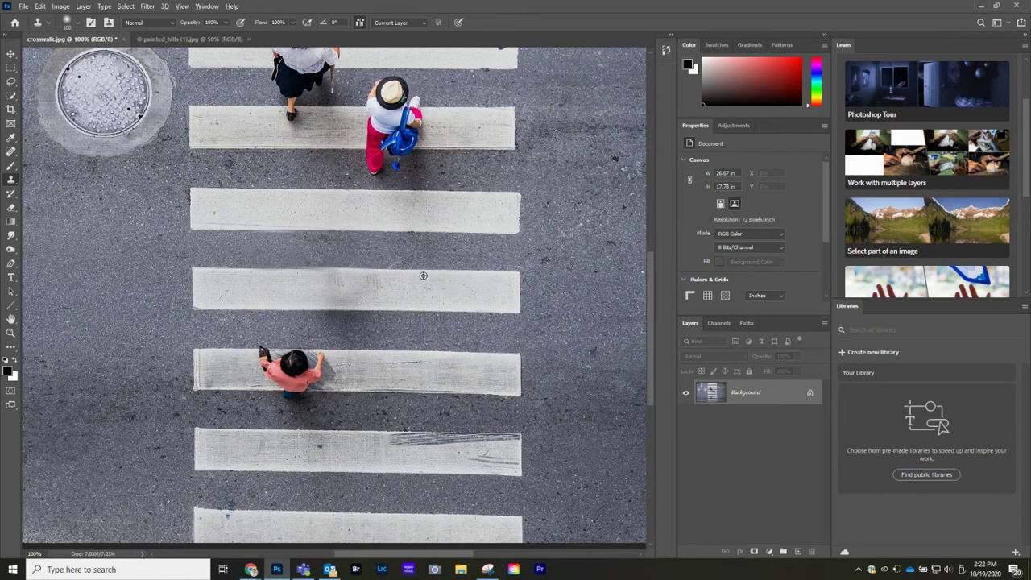
pyautogui.moveTo(358, 281)
pyautogui.mouseDown()
pyautogui.moveTo(285, 275)
pyautogui.moveTo(366, 272)
pyautogui.mouseUp()
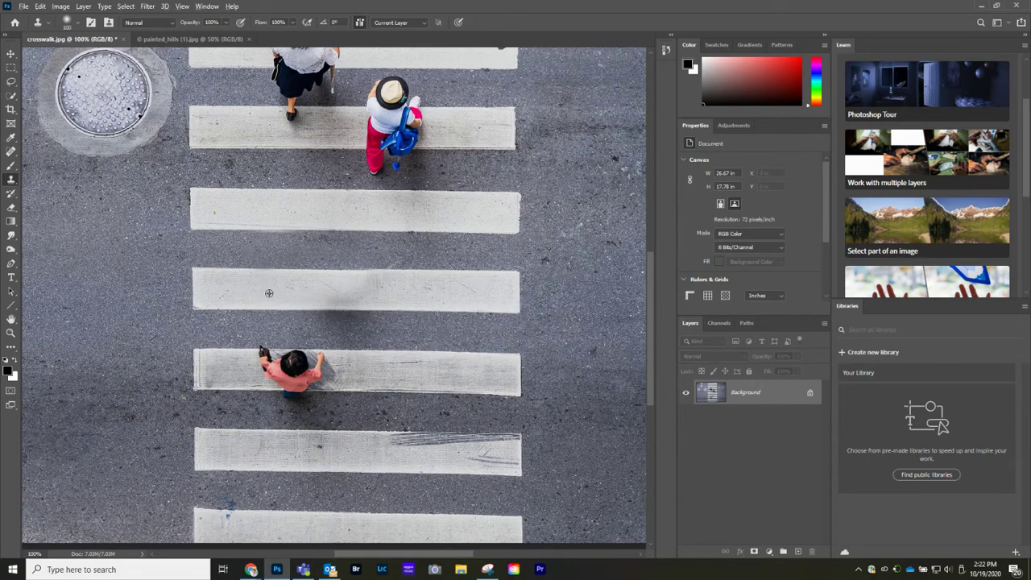
pyautogui.press('[')
pyautogui.moveTo(328, 292); pyautogui.dragTo(375, 290)
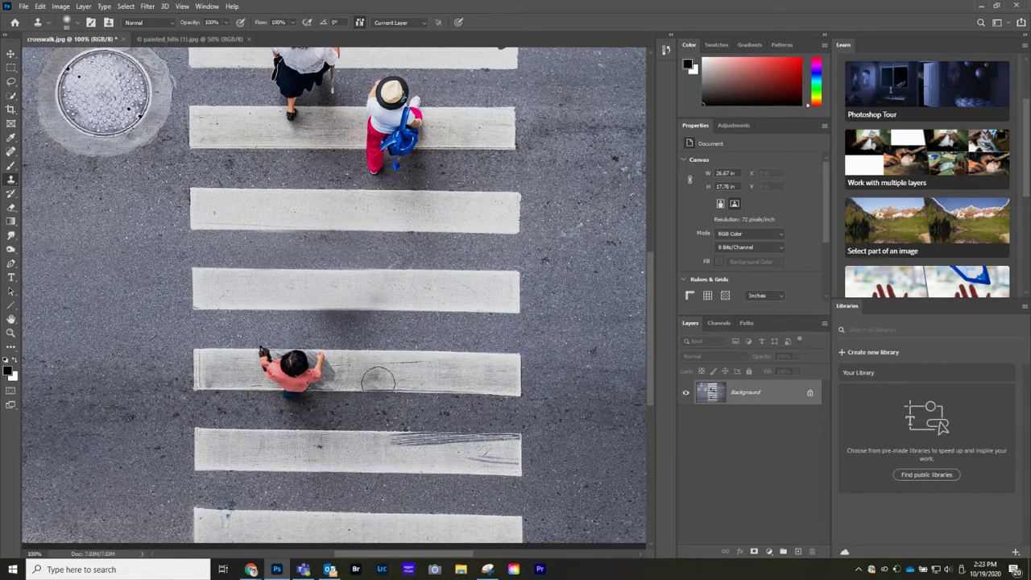
# At 200% zoom, clone nearby clean paint with a smaller brush over the dark scratch on the stripe beside the pink-shirted pedestrian.
pyautogui.moveTo(350, 393); pyautogui.dragTo(365, 289)
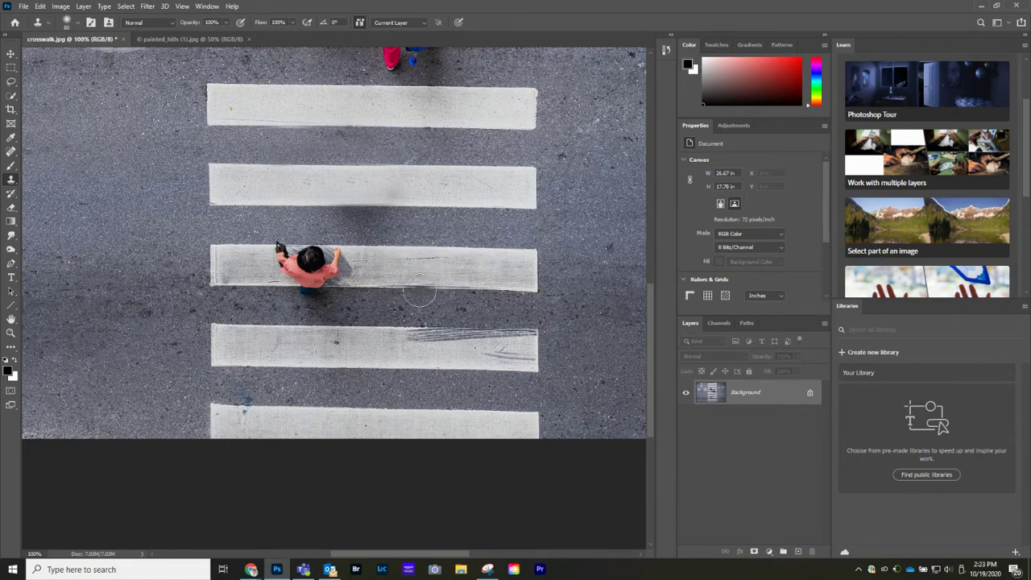
pyautogui.hotkey('ctrl', '+')
pyautogui.press('space')
pyautogui.moveTo(502, 250)
pyautogui.mouseDown()
pyautogui.moveTo(371, 280)
pyautogui.moveTo(338, 266)
pyautogui.mouseUp()
pyautogui.press('[')
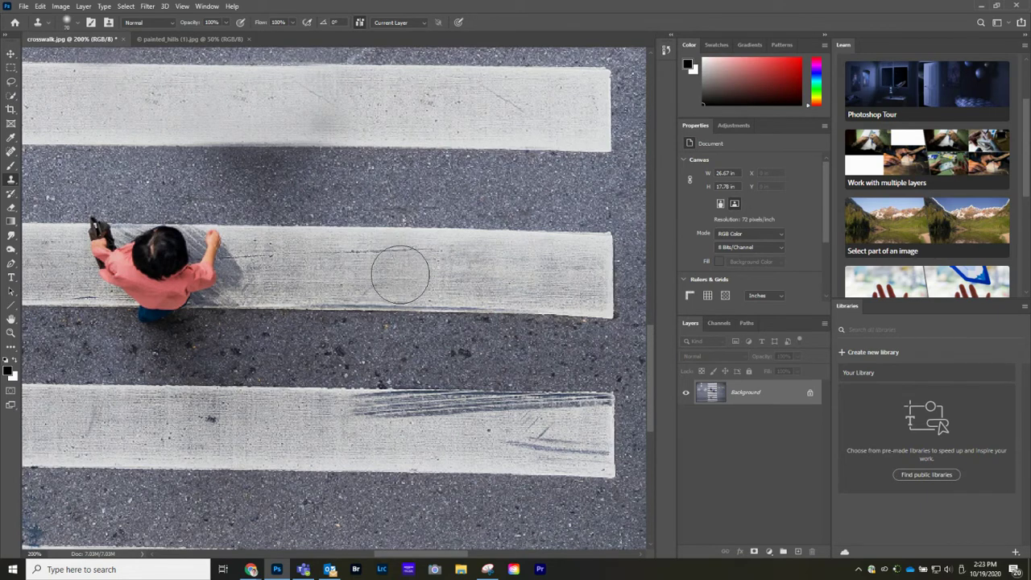
pyautogui.press('[')
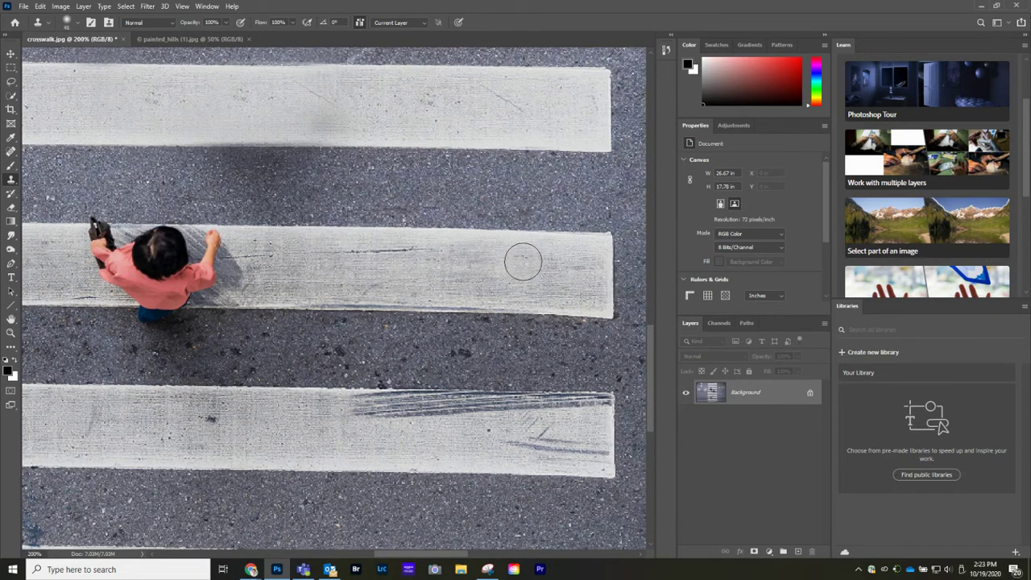
pyautogui.press('alt')
pyautogui.keyDown('alt'); pyautogui.click(521, 257); pyautogui.keyUp('alt')
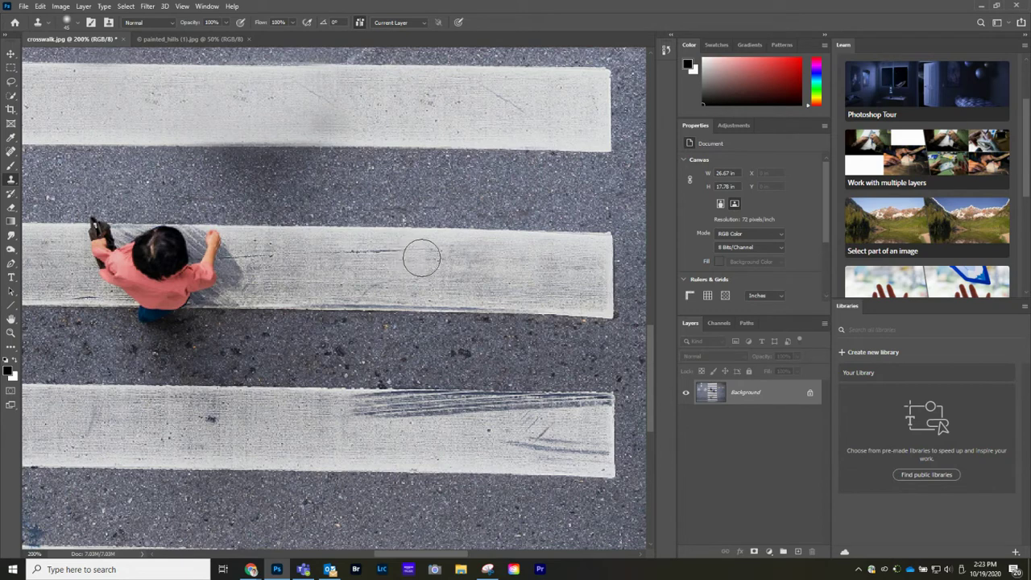
pyautogui.moveTo(428, 254); pyautogui.dragTo(354, 257)
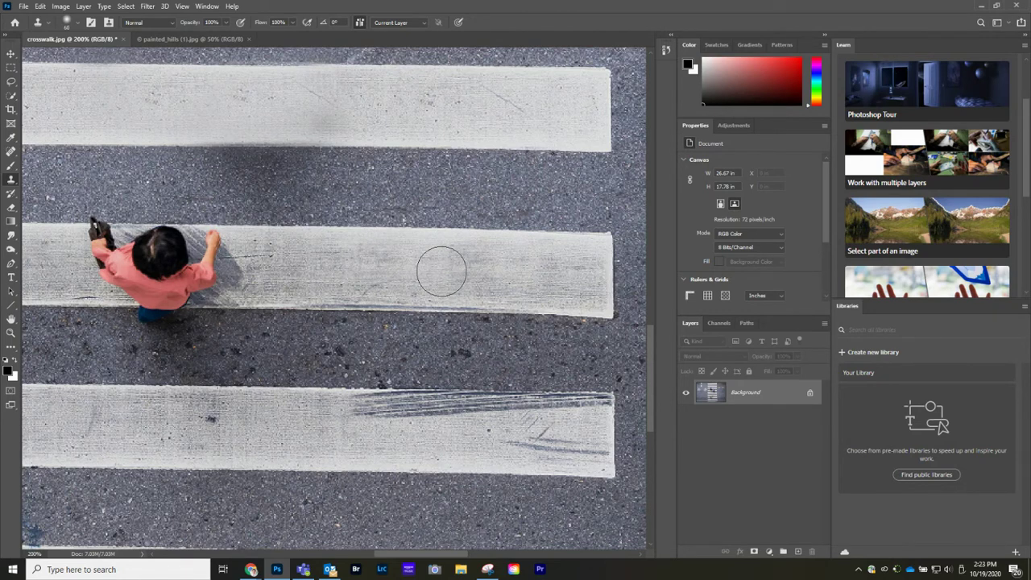
# Enlarge the brush to 100 px and clone clean stripe paint over the pink-shirted pedestrian.
pyautogui.press(']')
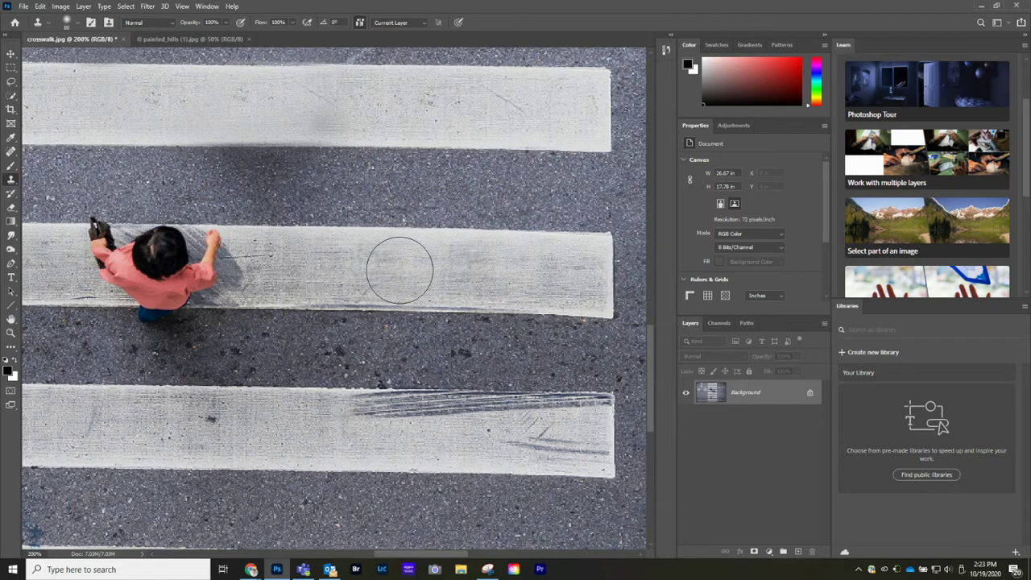
pyautogui.press(']')
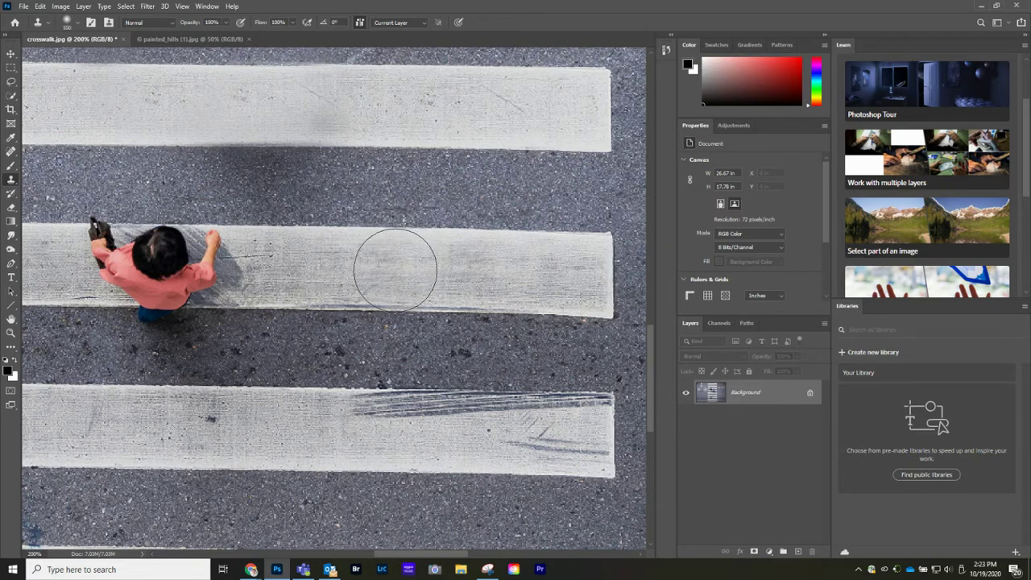
pyautogui.press('alt')
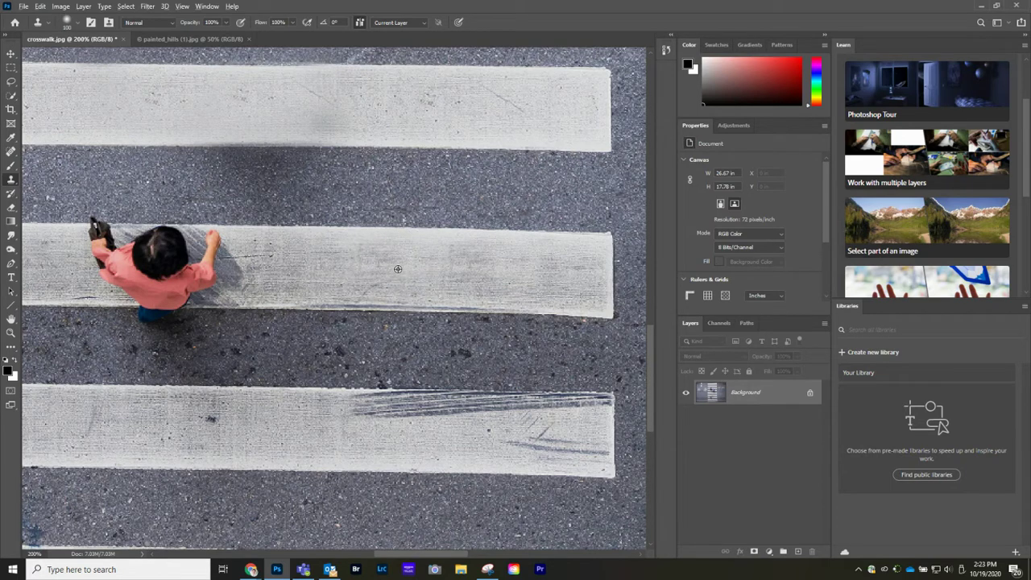
pyautogui.keyDown('alt'); pyautogui.click(401, 269); pyautogui.keyUp('alt')
pyautogui.press('space')
pyautogui.moveTo(108, 288); pyautogui.dragTo(236, 282)
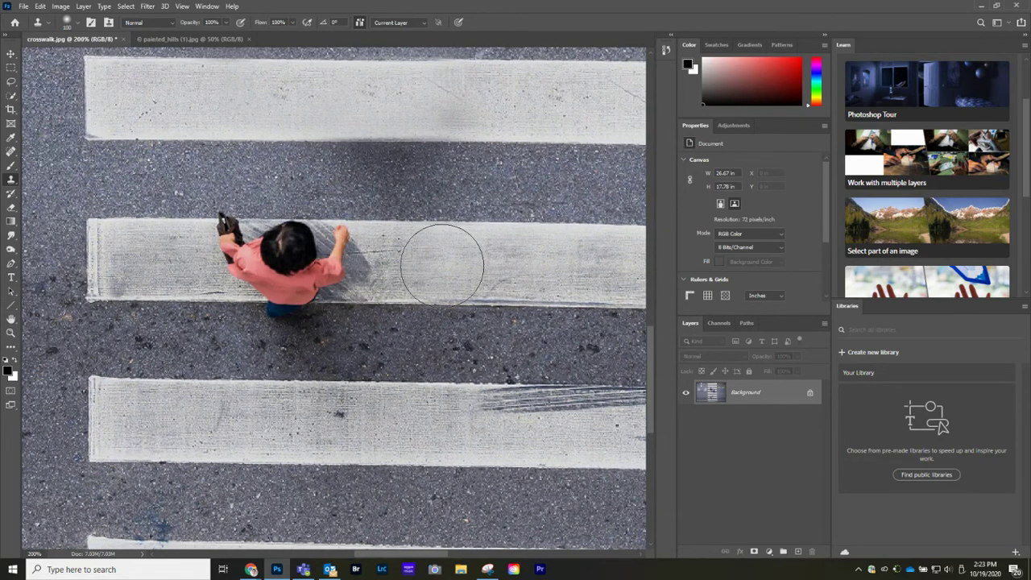
pyautogui.keyDown('alt'); pyautogui.click(536, 263); pyautogui.keyUp('alt')
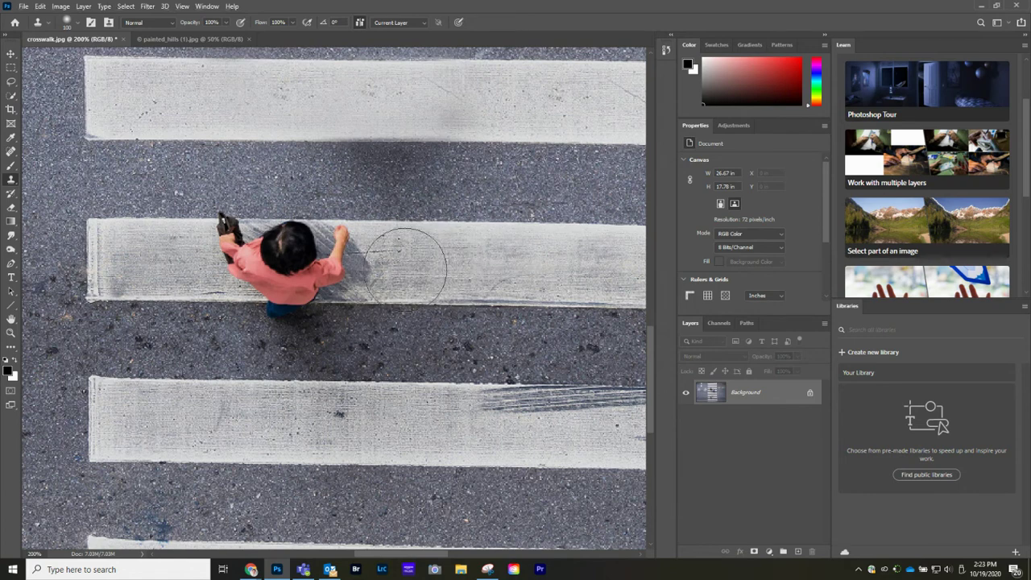
pyautogui.moveTo(409, 264)
pyautogui.mouseDown()
pyautogui.moveTo(216, 257)
pyautogui.moveTo(344, 262)
pyautogui.moveTo(285, 262)
pyautogui.mouseUp()
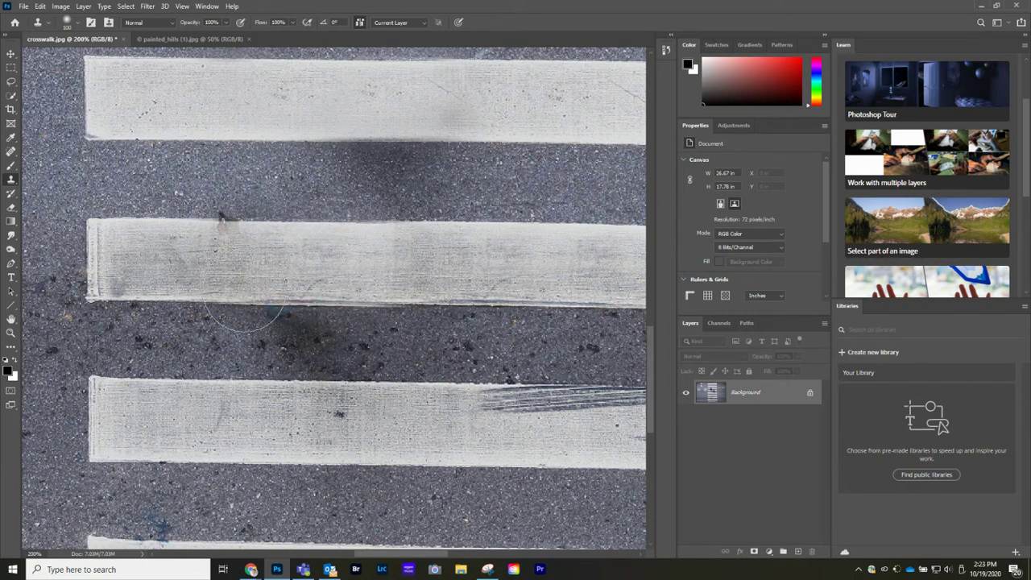
# Reduce the brush to 80 px and clone away the dark remnant on the upper edge of the retouched stripe.
pyautogui.press('[')
pyautogui.press('[')
pyautogui.click(224, 219)
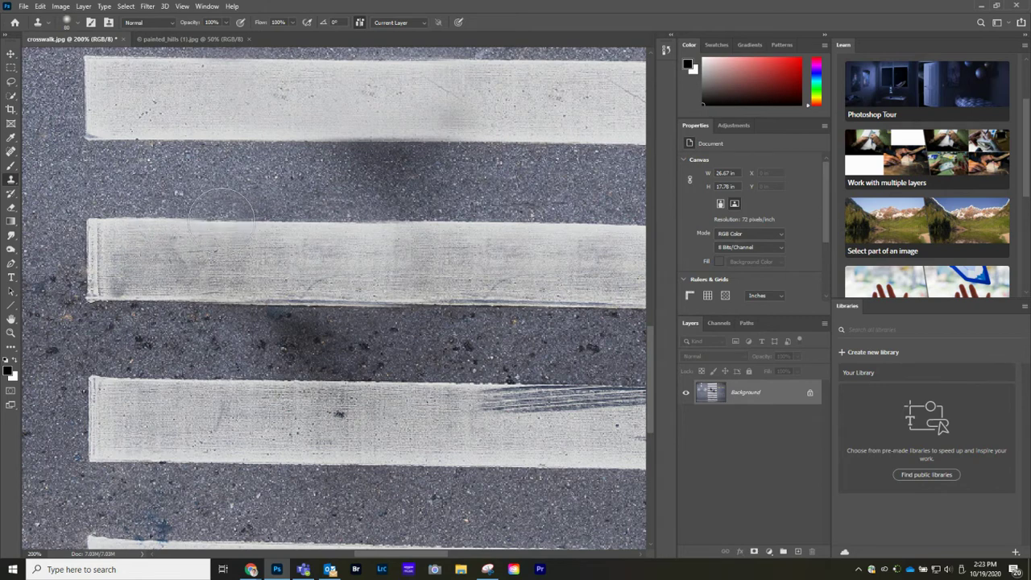
pyautogui.click(244, 218)
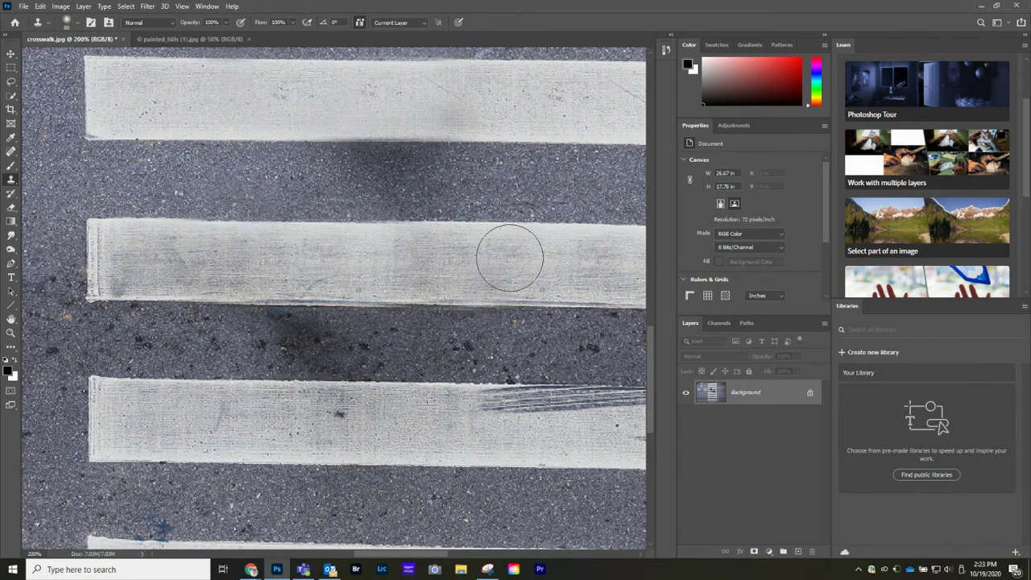
# Examine the retouched lower stripes and the two remaining pedestrians further up the crosswalk.
pyautogui.moveTo(505, 243); pyautogui.dragTo(411, 267)
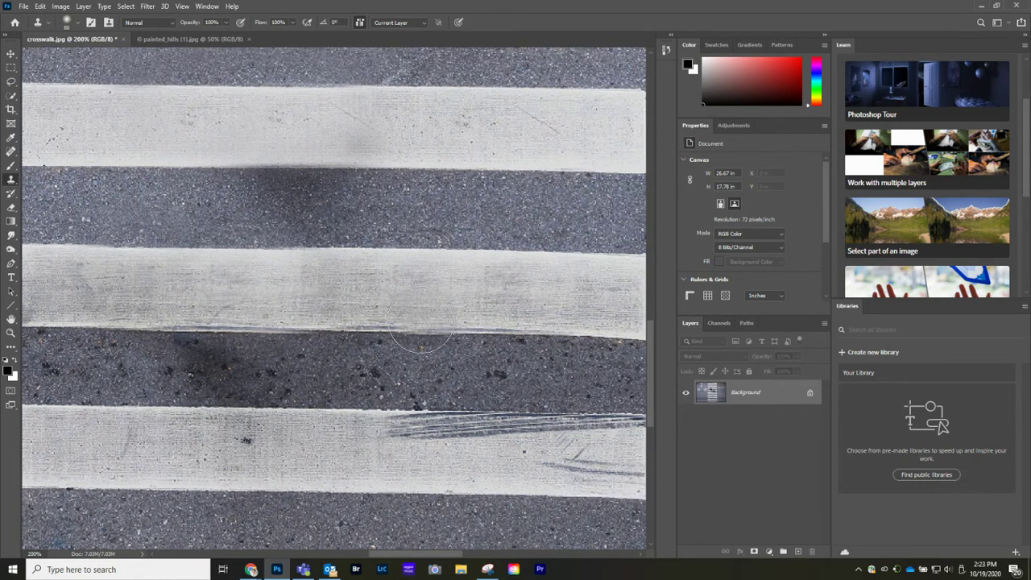
pyautogui.press('v')
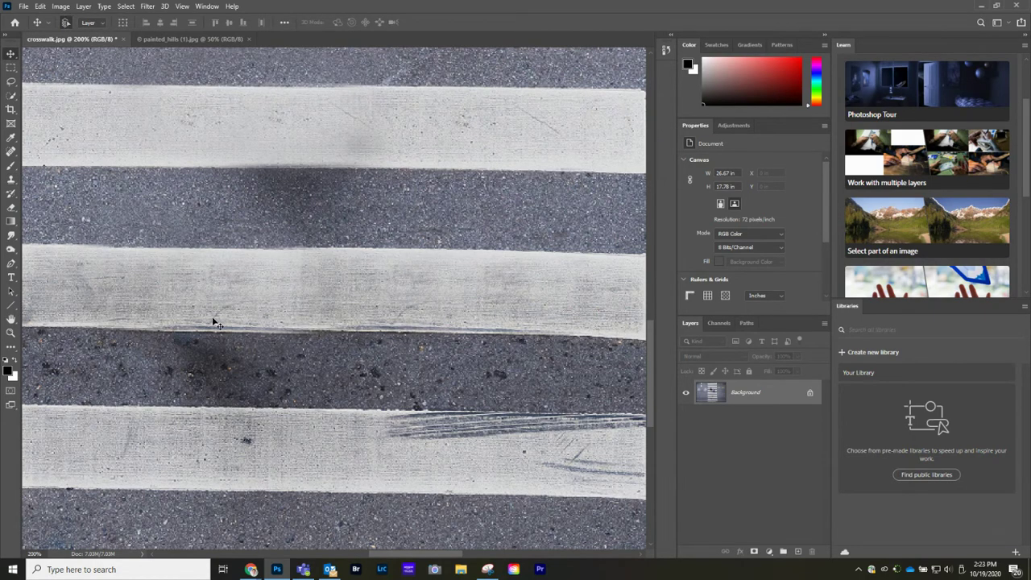
pyautogui.hotkey('ctrl', '-')
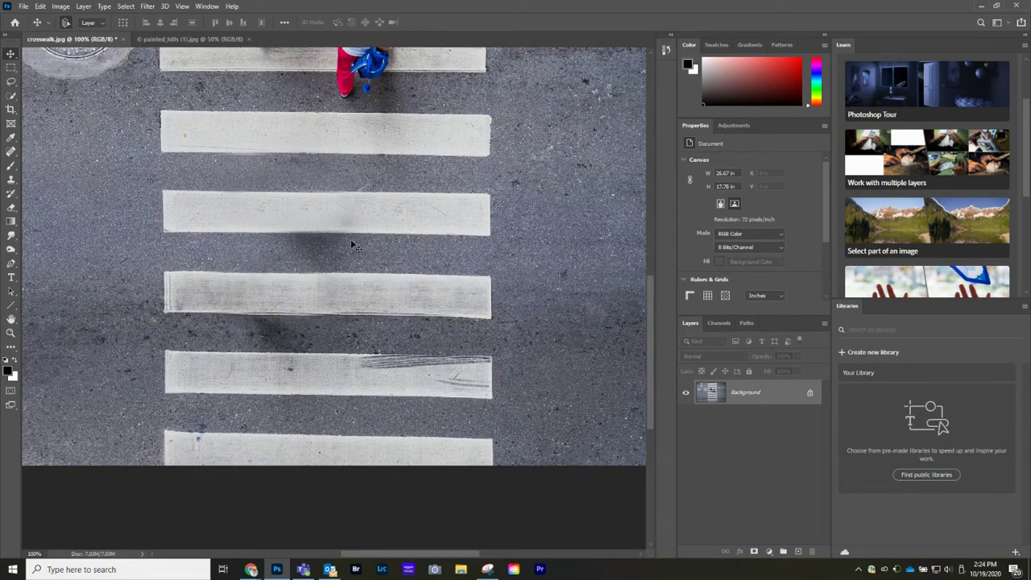
pyautogui.moveTo(343, 208); pyautogui.dragTo(326, 351)
pyautogui.moveTo(311, 249); pyautogui.dragTo(305, 331)
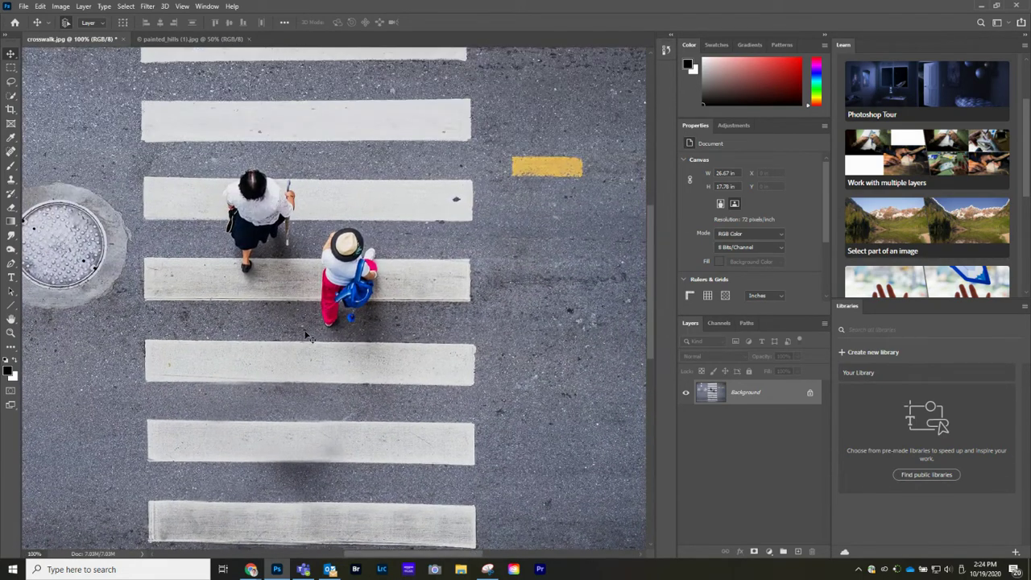
pyautogui.hotkey('ctrl', '+')
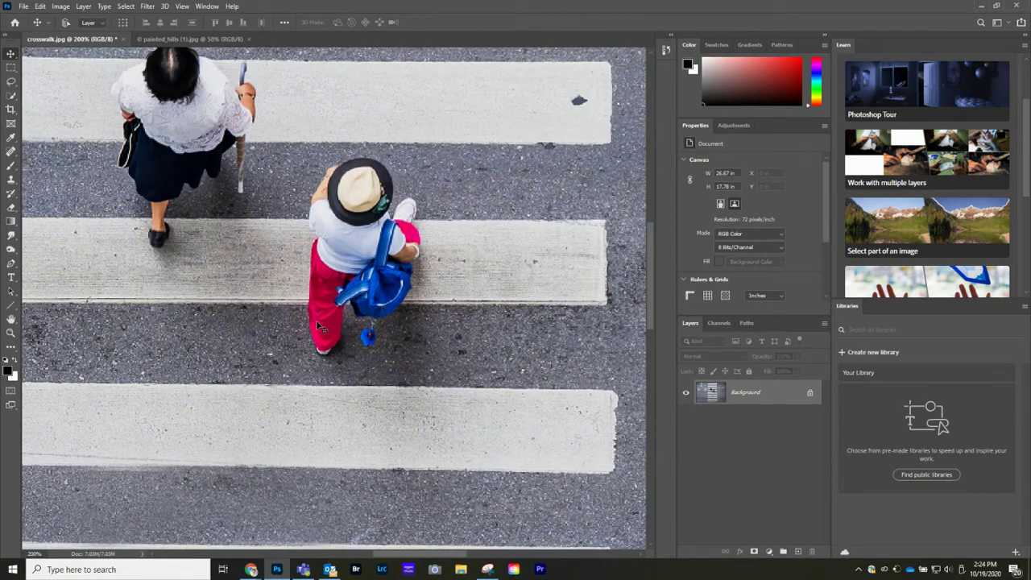
pyautogui.hotkey('ctrl', '-')
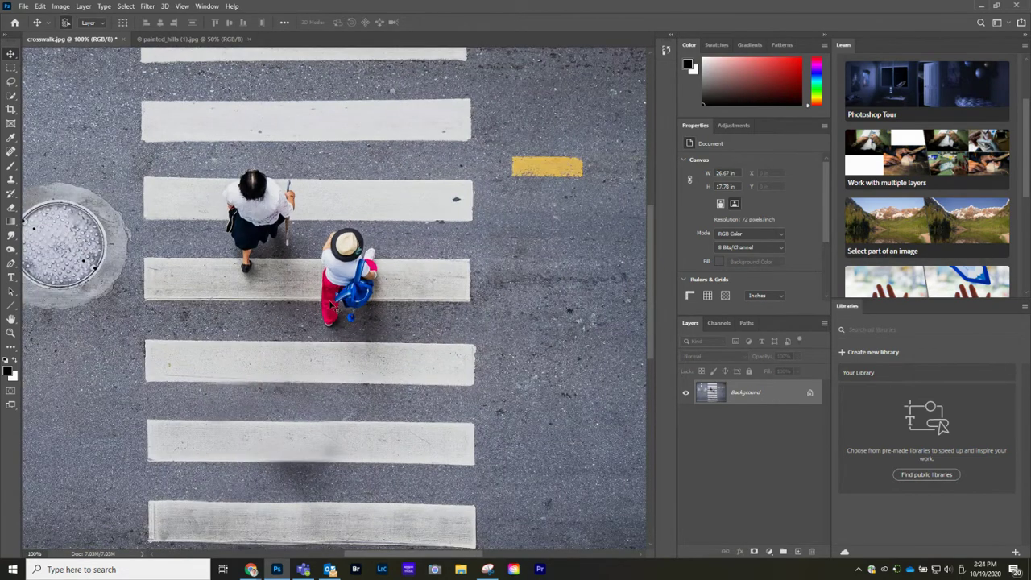
pyautogui.hscroll(2, 383, 287)
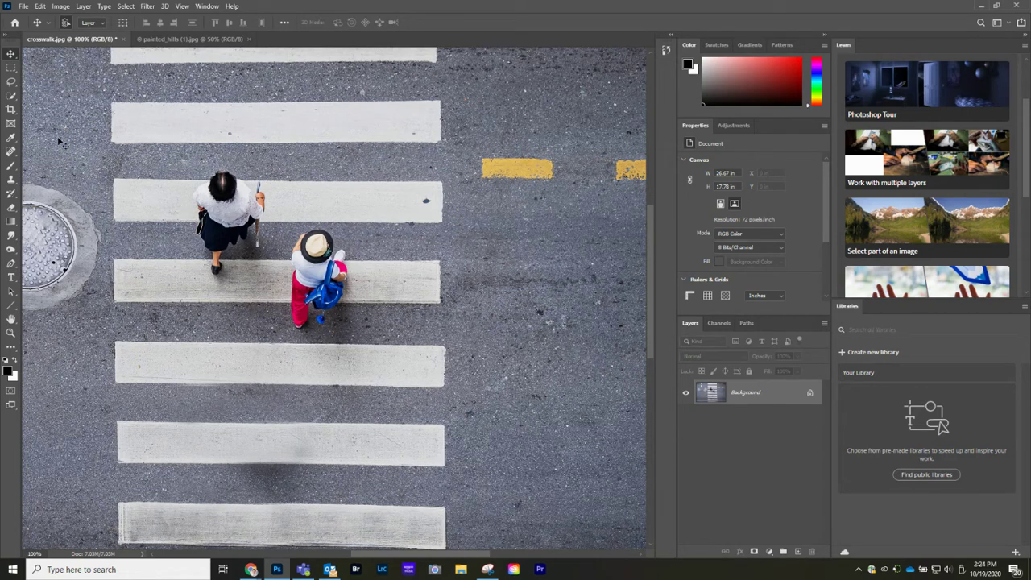
# Enlarge the Clone Stamp brush to 125 px and clone clean stripe and asphalt texture over the white-shirted pedestrian's head and upper body.
pyautogui.click(12, 180)
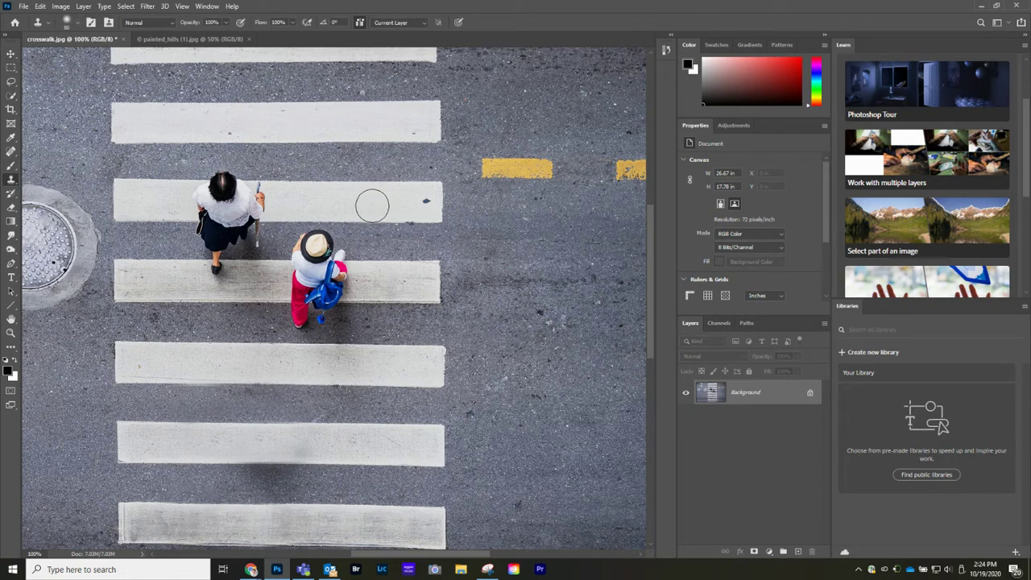
pyautogui.press(']')
pyautogui.press(']')
pyautogui.press(']')
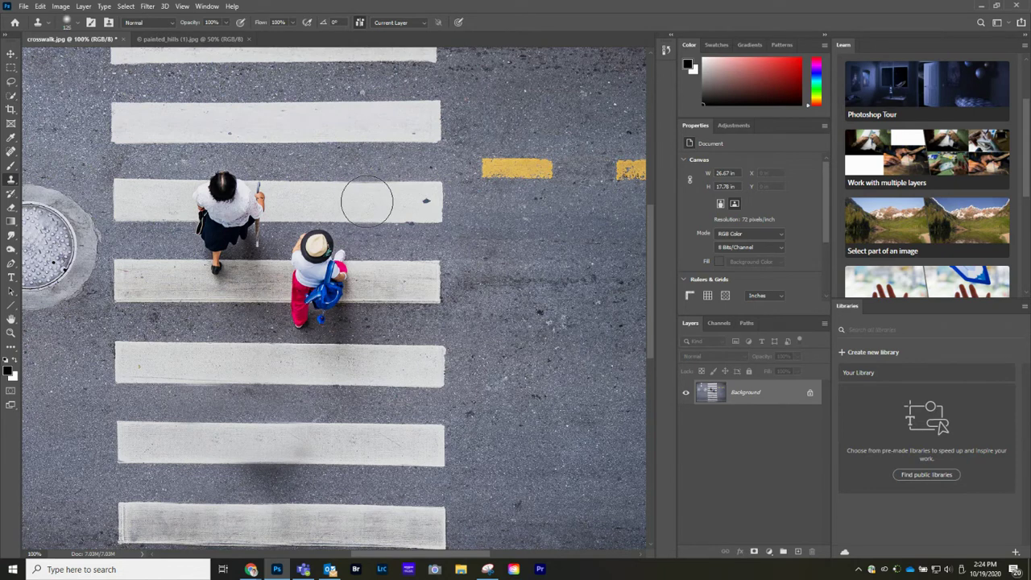
pyautogui.keyDown('alt'); pyautogui.click(367, 202); pyautogui.keyUp('alt')
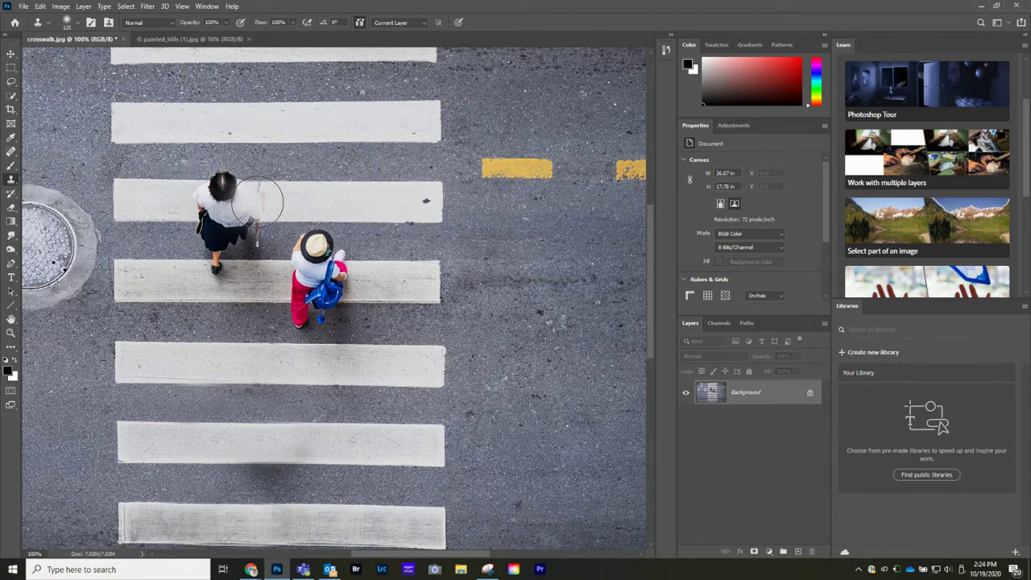
pyautogui.moveTo(259, 202)
pyautogui.mouseDown()
pyautogui.moveTo(271, 196)
pyautogui.moveTo(177, 240)
pyautogui.moveTo(193, 277)
pyautogui.mouseUp()
pyautogui.keyDown('alt'); pyautogui.click(150, 200); pyautogui.keyUp('alt')
pyautogui.moveTo(187, 201); pyautogui.dragTo(220, 198)
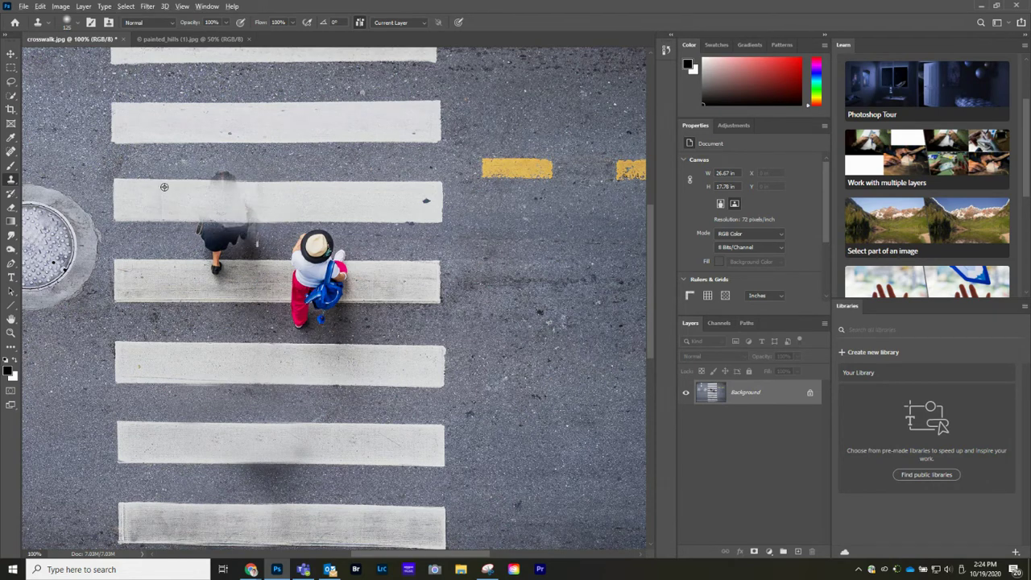
pyautogui.moveTo(224, 185); pyautogui.dragTo(221, 180)
# Clone clean asphalt over the white-shirted pedestrian's dark skirt and shadow, and clean stripe paint over the foot.
pyautogui.click(233, 240)
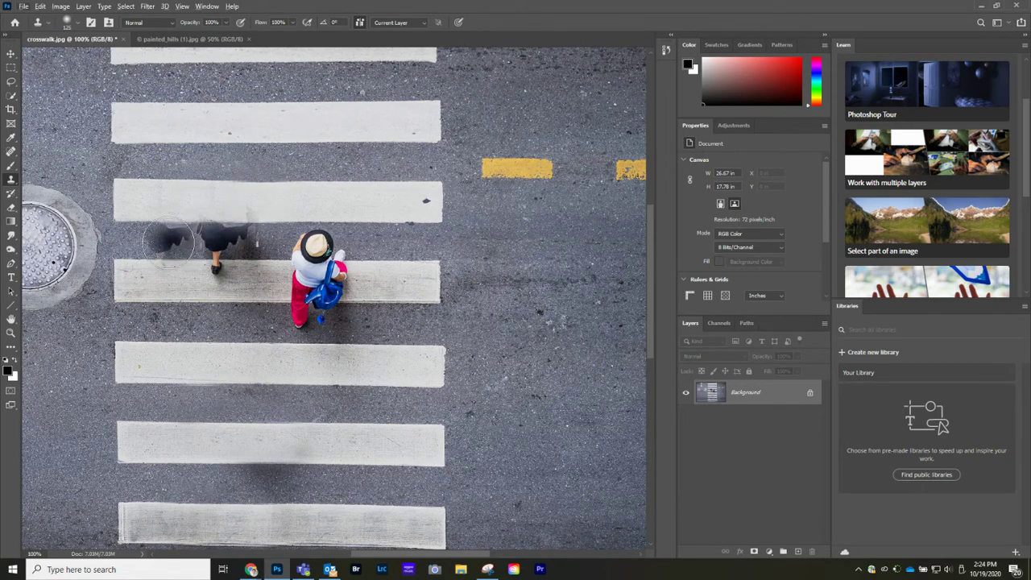
pyautogui.moveTo(183, 240); pyautogui.dragTo(212, 246)
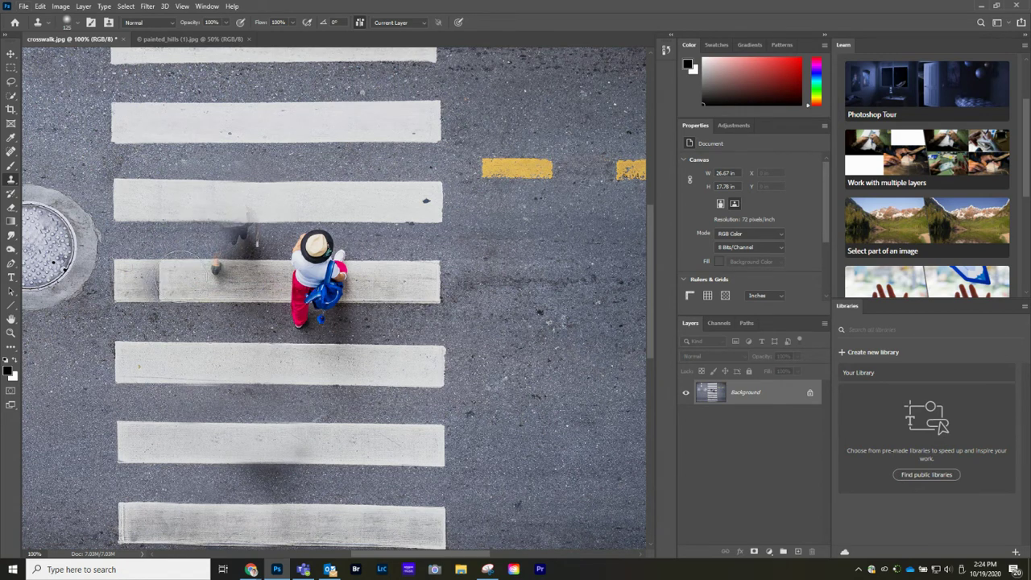
pyautogui.keyDown('alt'); pyautogui.click(170, 271); pyautogui.keyUp('alt')
pyautogui.click(214, 271)
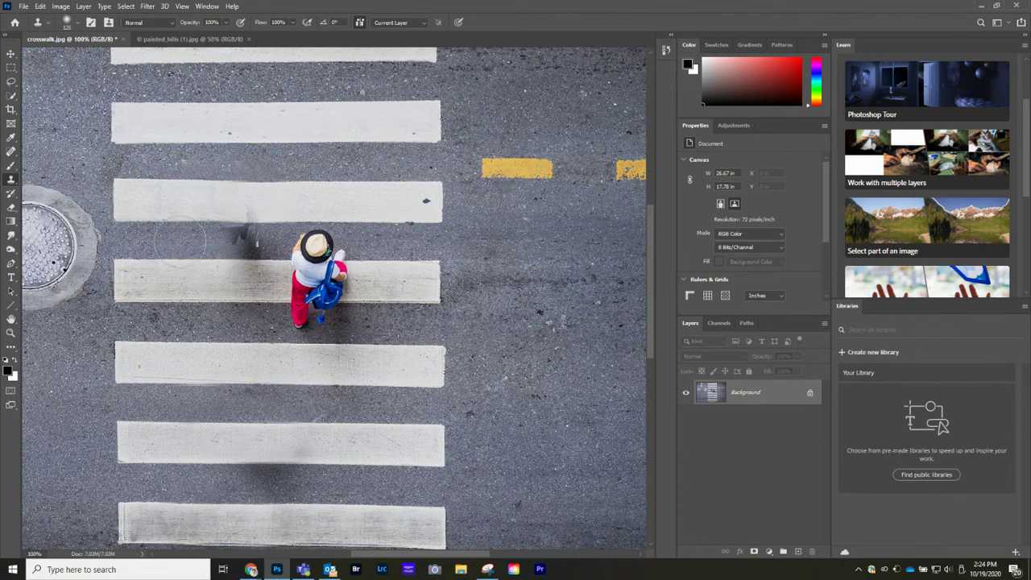
pyautogui.keyDown('alt'); pyautogui.click(177, 240); pyautogui.keyUp('alt')
pyautogui.moveTo(242, 240); pyautogui.dragTo(259, 240)
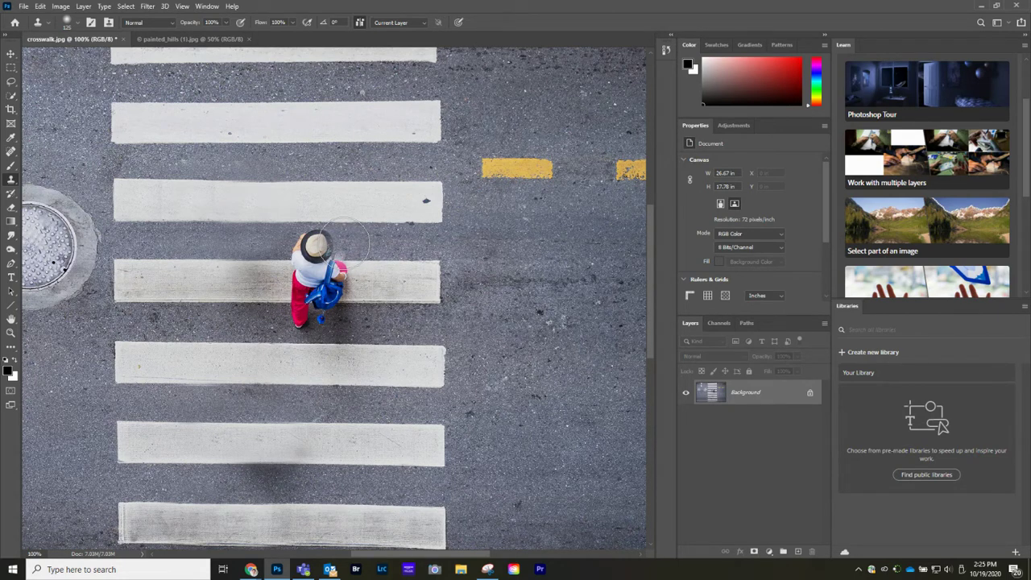
pyautogui.moveTo(338, 243); pyautogui.dragTo(286, 242)
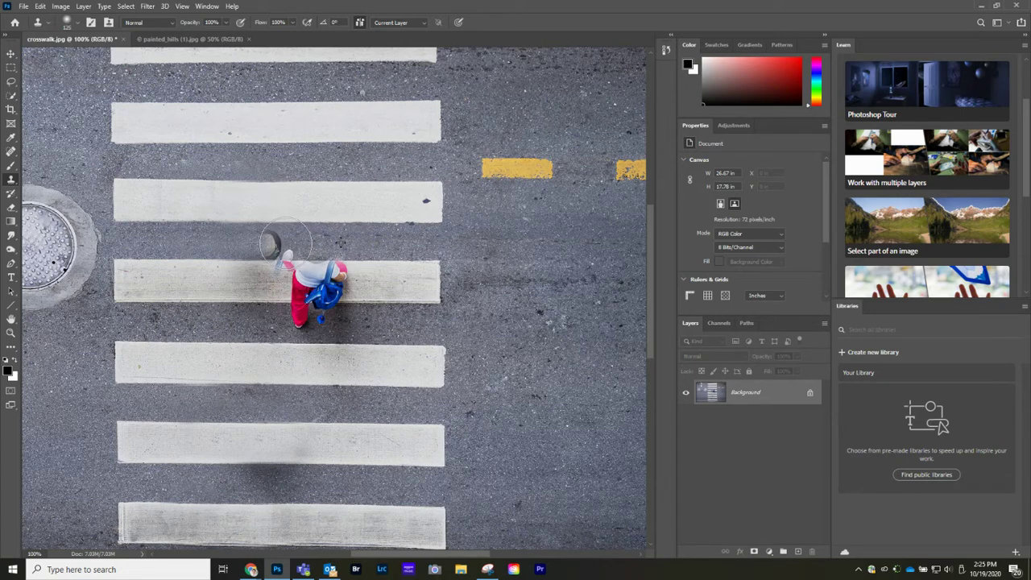
pyautogui.hotkey('ctrl', 'z')
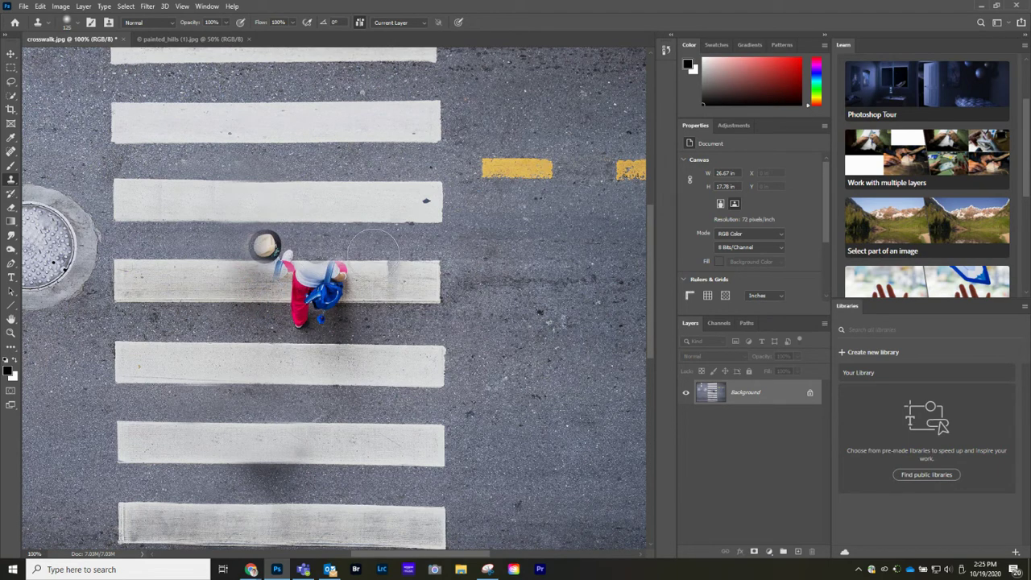
pyautogui.hotkey('ctrl', 'z')
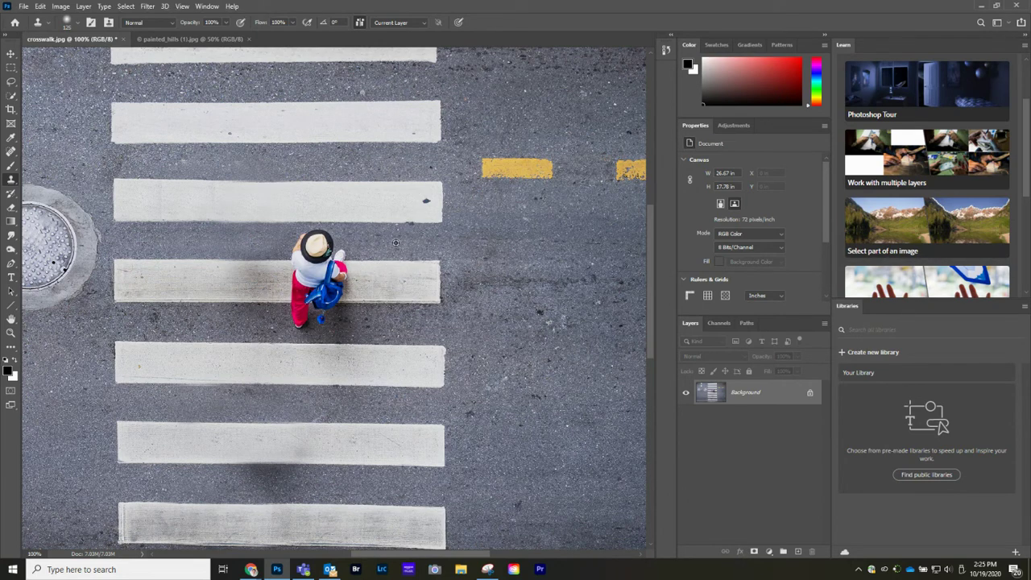
# Clone clean asphalt over the last pedestrian's straw hat and stripe paint over the torso and blue bag.
pyautogui.moveTo(352, 242)
pyautogui.mouseDown()
pyautogui.moveTo(318, 245)
pyautogui.moveTo(327, 242)
pyautogui.mouseUp()
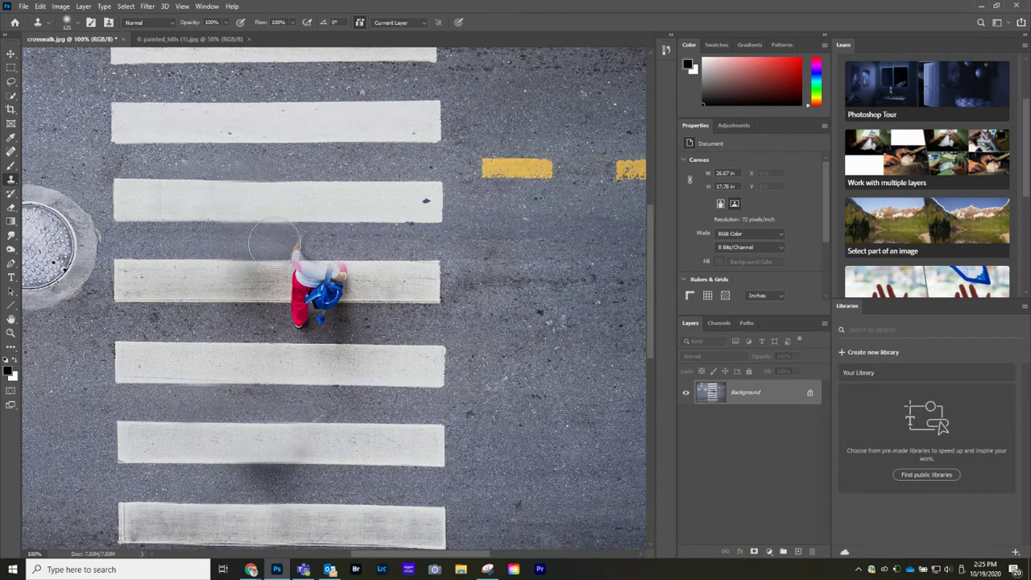
pyautogui.moveTo(275, 242); pyautogui.dragTo(318, 239)
pyautogui.keyDown('alt'); pyautogui.click(399, 283); pyautogui.keyUp('alt')
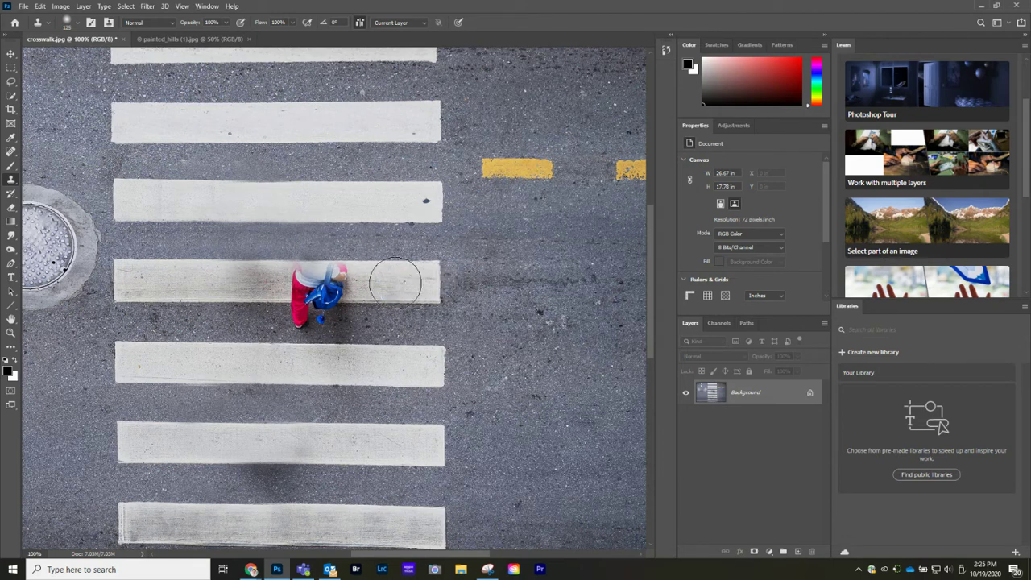
pyautogui.moveTo(327, 281)
pyautogui.mouseDown()
pyautogui.moveTo(283, 295)
pyautogui.moveTo(189, 286)
pyautogui.moveTo(237, 282)
pyautogui.moveTo(253, 282)
pyautogui.moveTo(177, 296)
pyautogui.mouseUp()
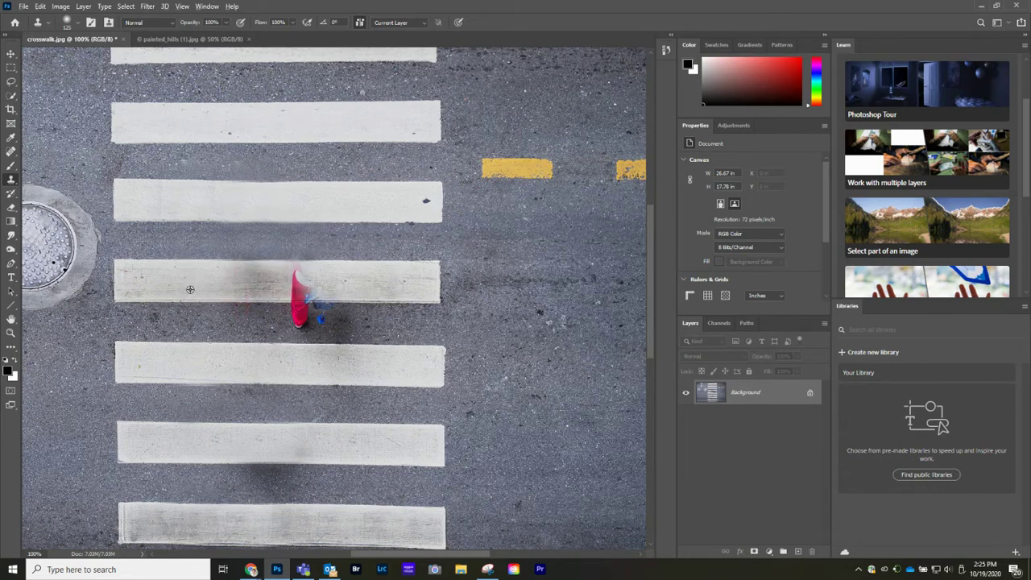
pyautogui.keyDown('alt'); pyautogui.click(158, 280); pyautogui.keyUp('alt')
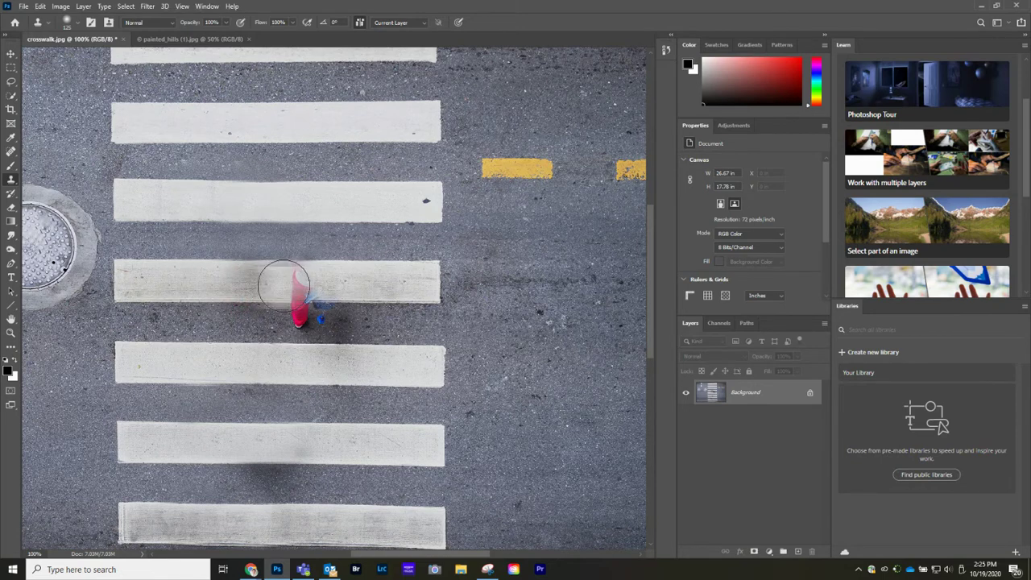
pyautogui.moveTo(288, 280); pyautogui.dragTo(305, 282)
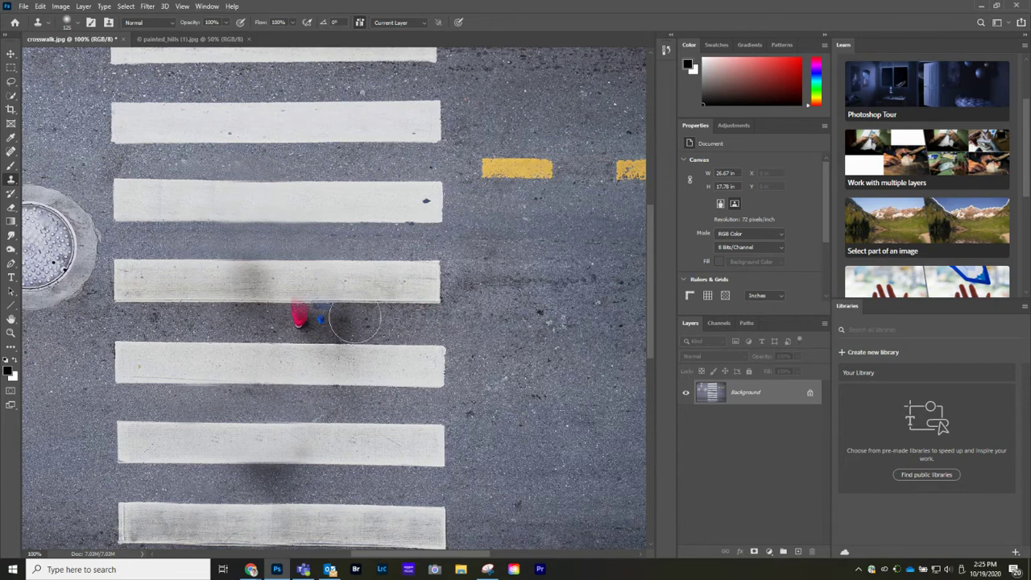
# Clone asphalt over the remaining red trousers and bag fragment, and clean stripe paint over the dark shadow on the stripe above.
pyautogui.click(320, 317)
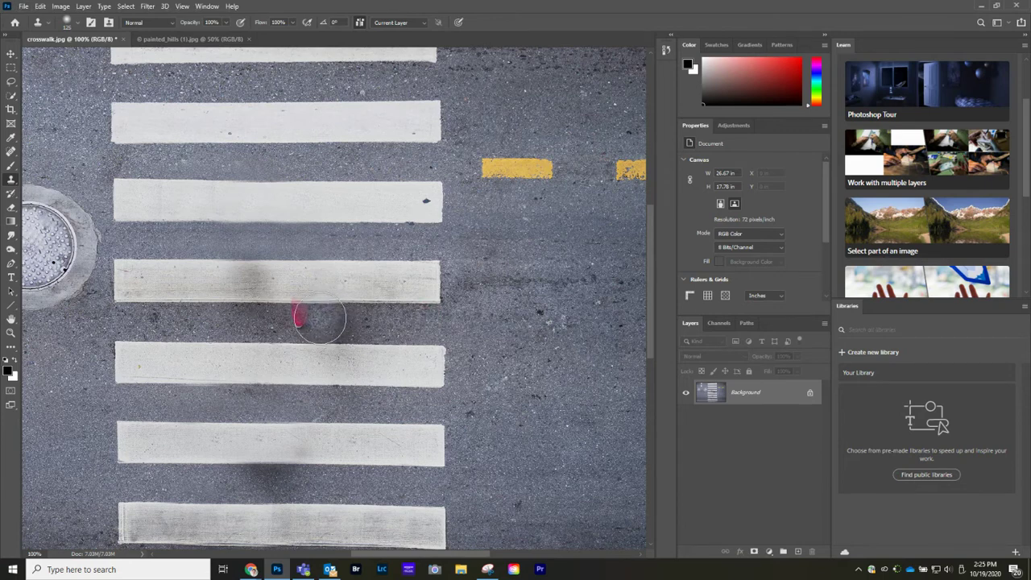
pyautogui.moveTo(319, 317); pyautogui.dragTo(299, 319)
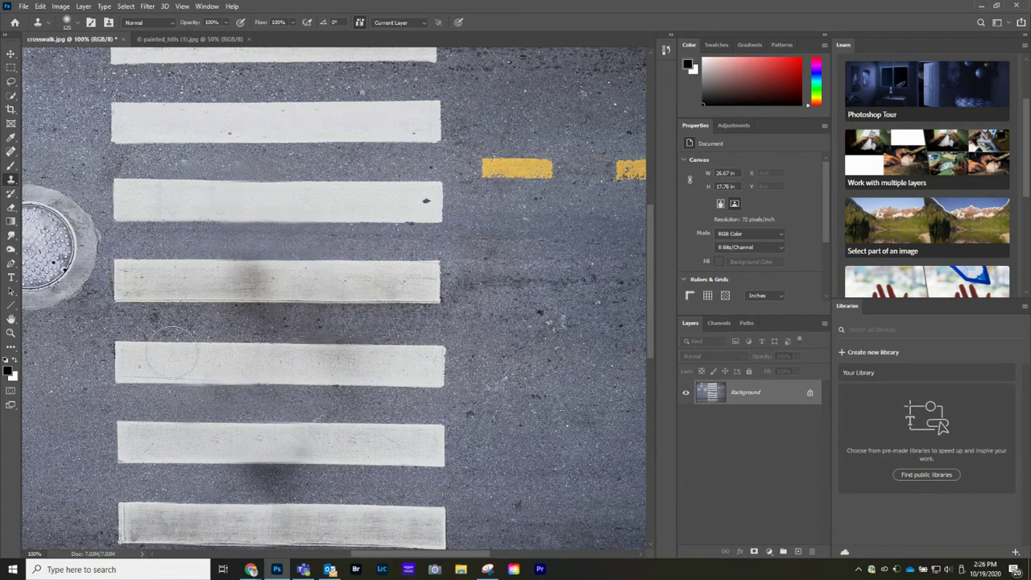
pyautogui.keyDown('alt'); pyautogui.click(178, 281); pyautogui.keyUp('alt')
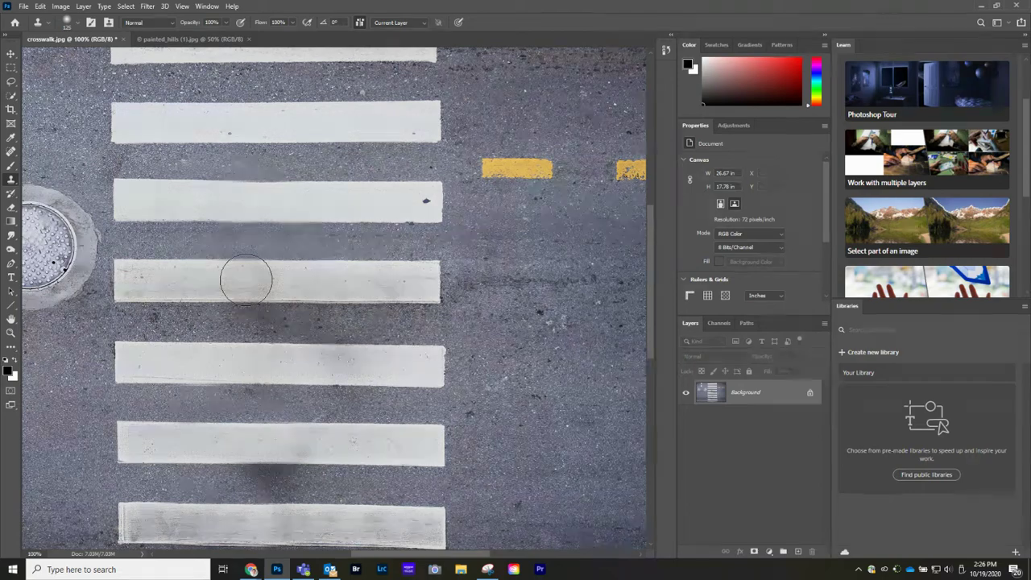
pyautogui.click(260, 280)
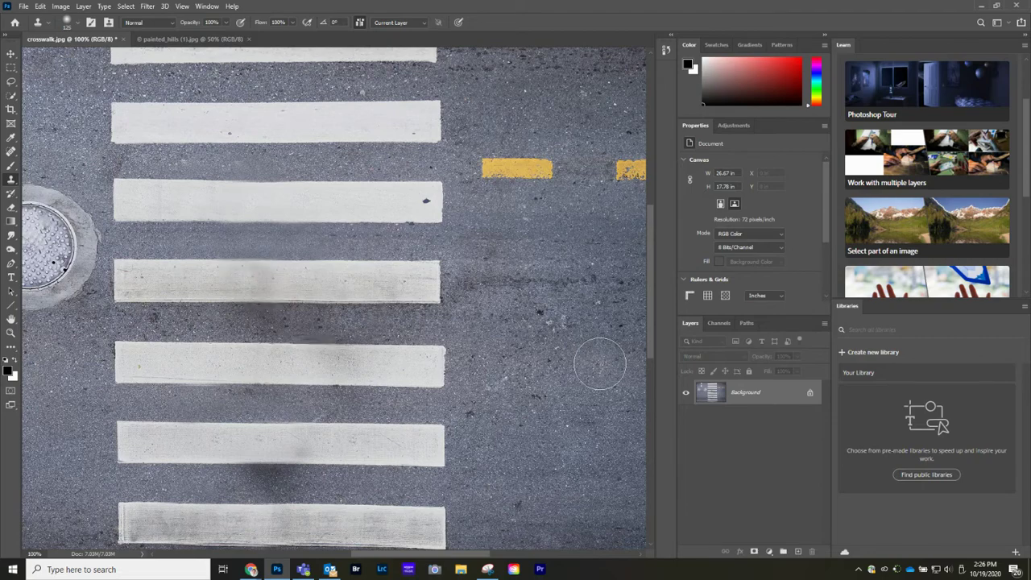
pyautogui.hotkey('ctrl', '-')
pyautogui.hotkey('ctrl', '-')
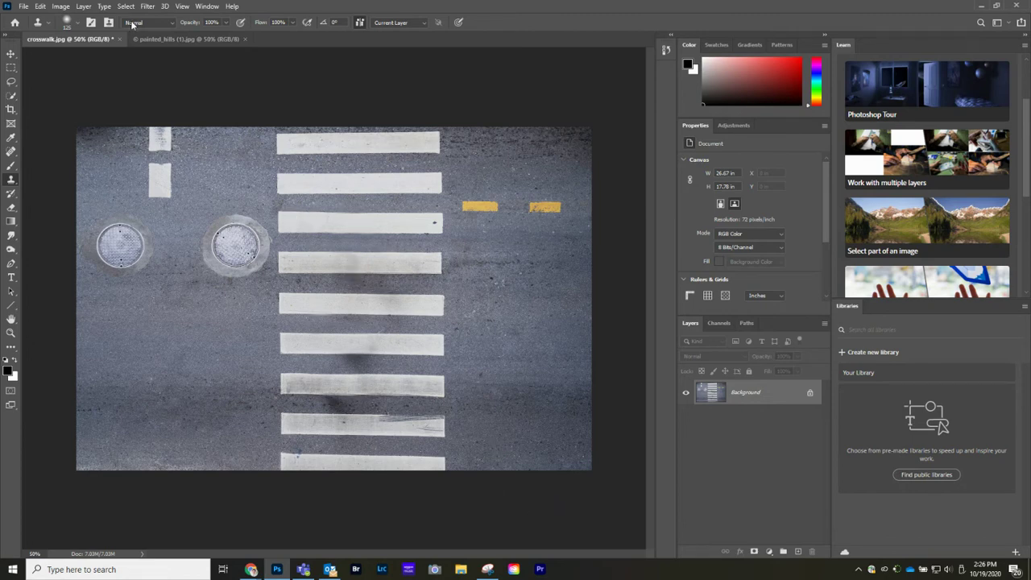
# In painted_hills (1).jpg, remove the photographer with the red backpack using the Spot Healing Brush.
pyautogui.click(162, 39)
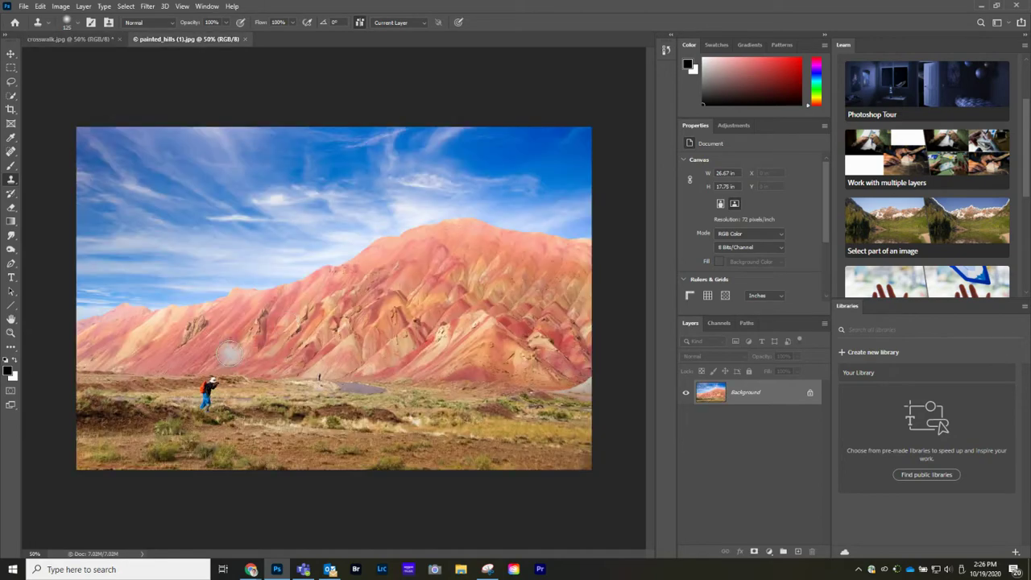
pyautogui.hotkey('ctrl', '+')
pyautogui.hotkey('ctrl', '+')
pyautogui.moveTo(145, 479); pyautogui.dragTo(447, 323)
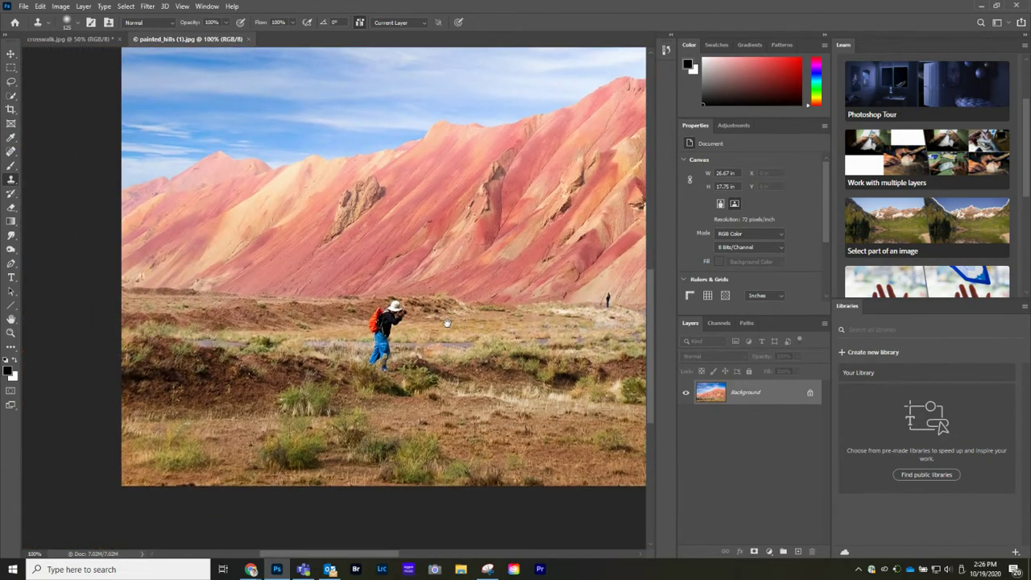
pyautogui.hotkey('ctrl', '+')
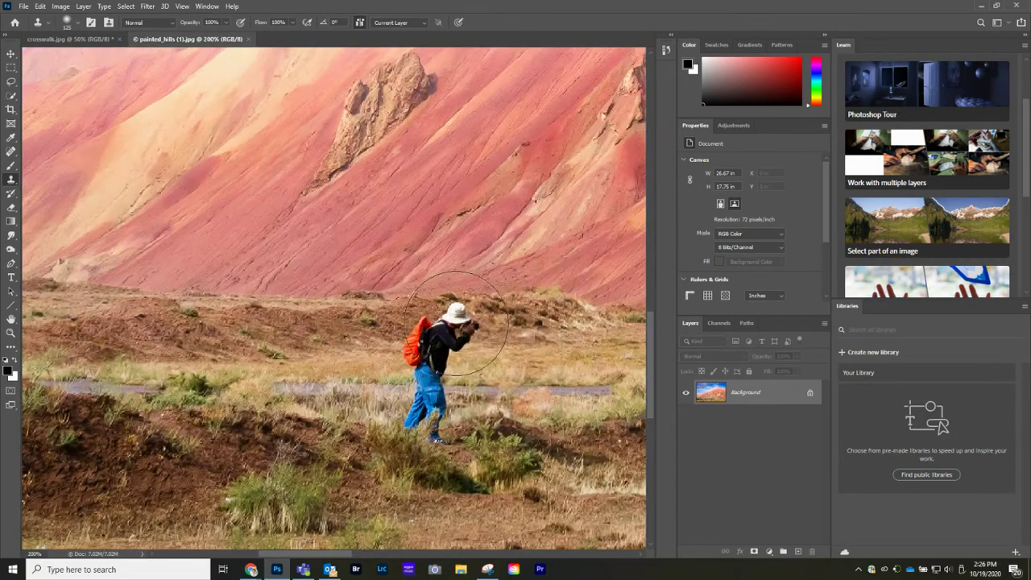
pyautogui.moveTo(495, 405); pyautogui.dragTo(341, 308)
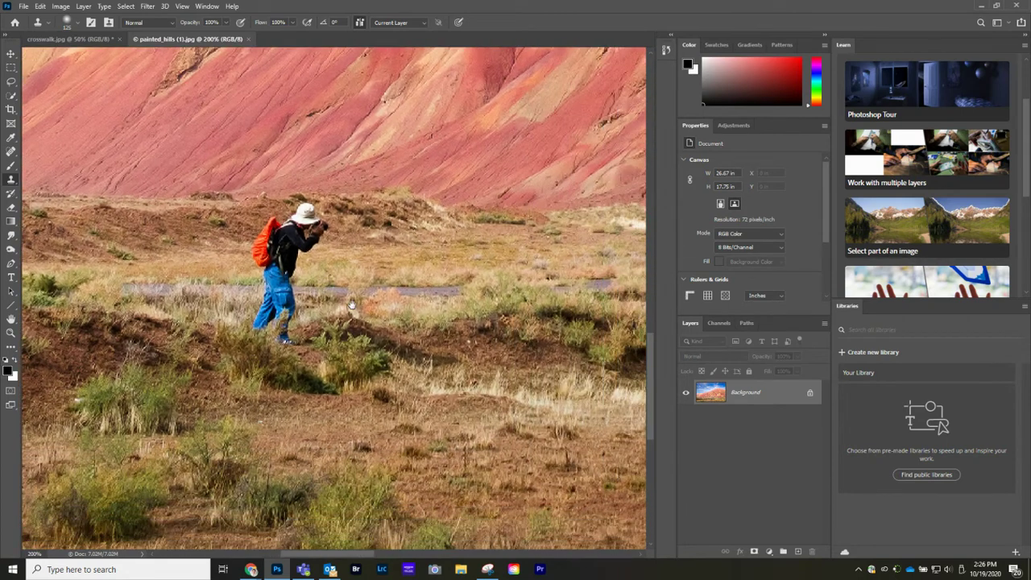
pyautogui.click(11, 151)
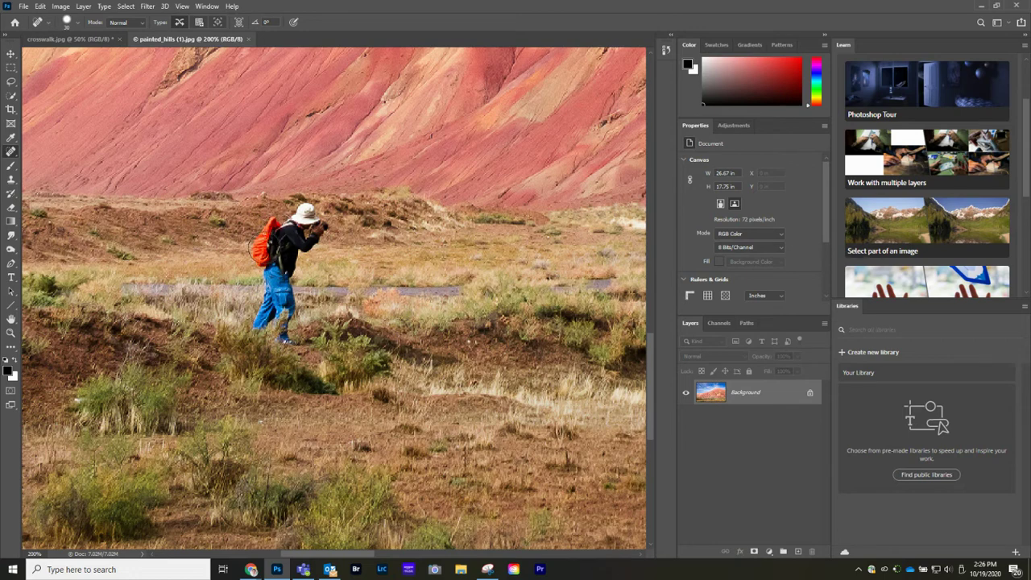
pyautogui.press(']')
pyautogui.moveTo(262, 252)
pyautogui.mouseDown()
pyautogui.moveTo(289, 265)
pyautogui.moveTo(289, 242)
pyautogui.moveTo(257, 229)
pyautogui.moveTo(313, 222)
pyautogui.mouseUp()
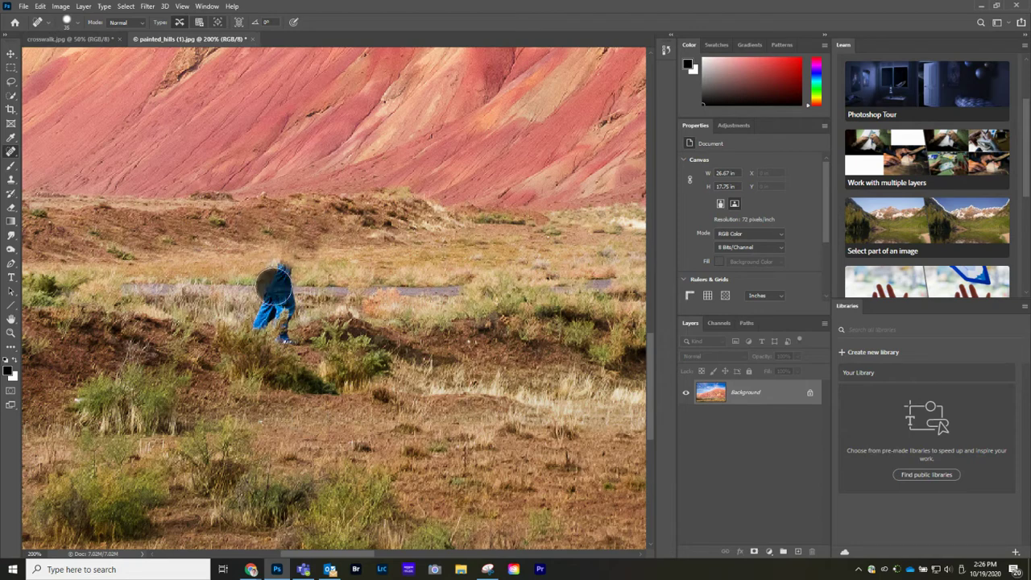
pyautogui.moveTo(274, 283)
pyautogui.mouseDown()
pyautogui.moveTo(283, 274)
pyautogui.moveTo(243, 315)
pyautogui.moveTo(277, 340)
pyautogui.moveTo(295, 311)
pyautogui.mouseUp()
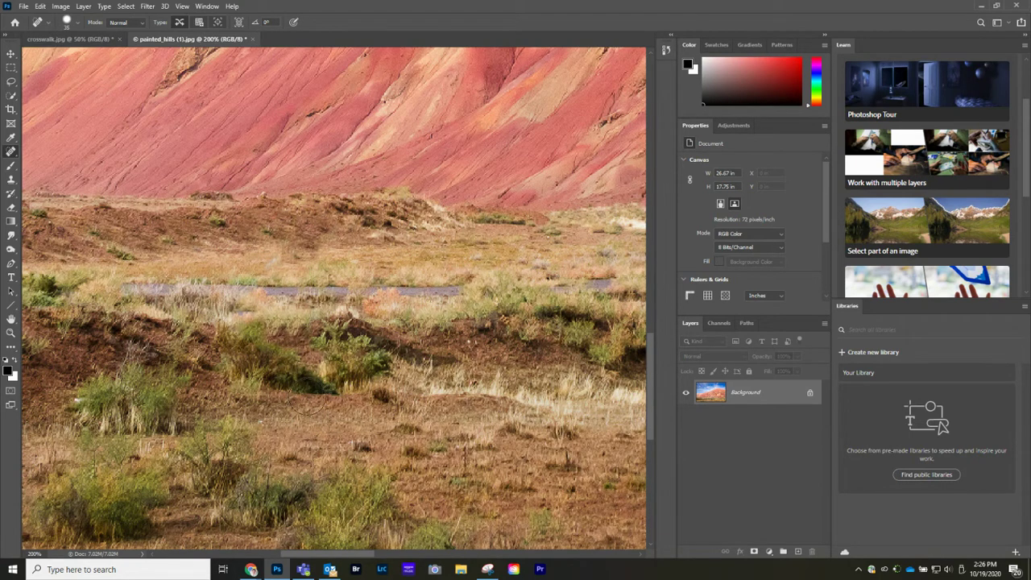
# Sample the stream edge where the photographer stood with the Clone Stamp at a brush size of 100 px.
pyautogui.click(10, 182)
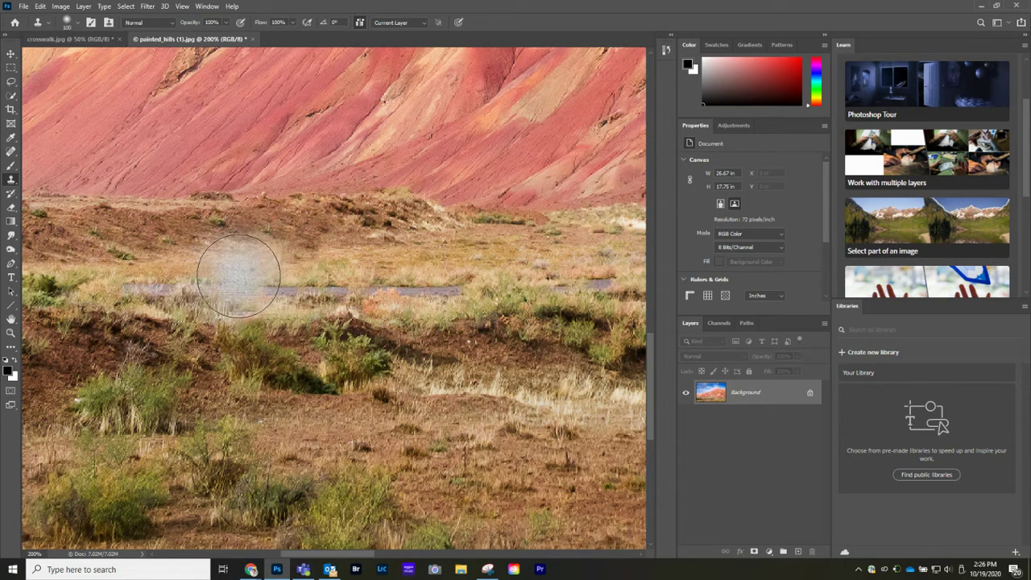
pyautogui.press('alt')
pyautogui.keyDown('alt'); pyautogui.click(263, 291); pyautogui.keyUp('alt')
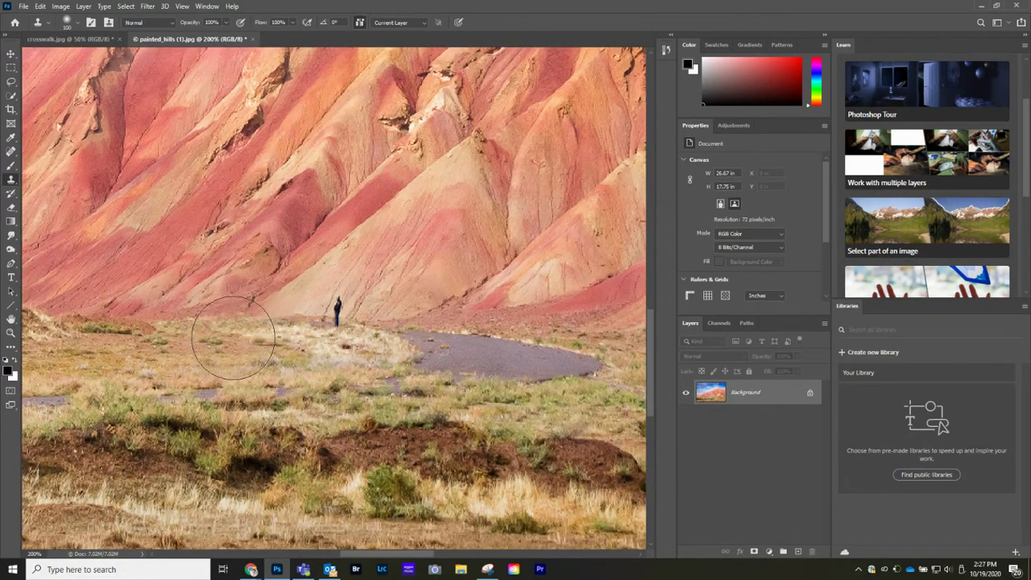
# Heal away the small distant figure at the foot of the hills and clone nearby ground over the smudged edge with a 50 px brush.
pyautogui.click(12, 152)
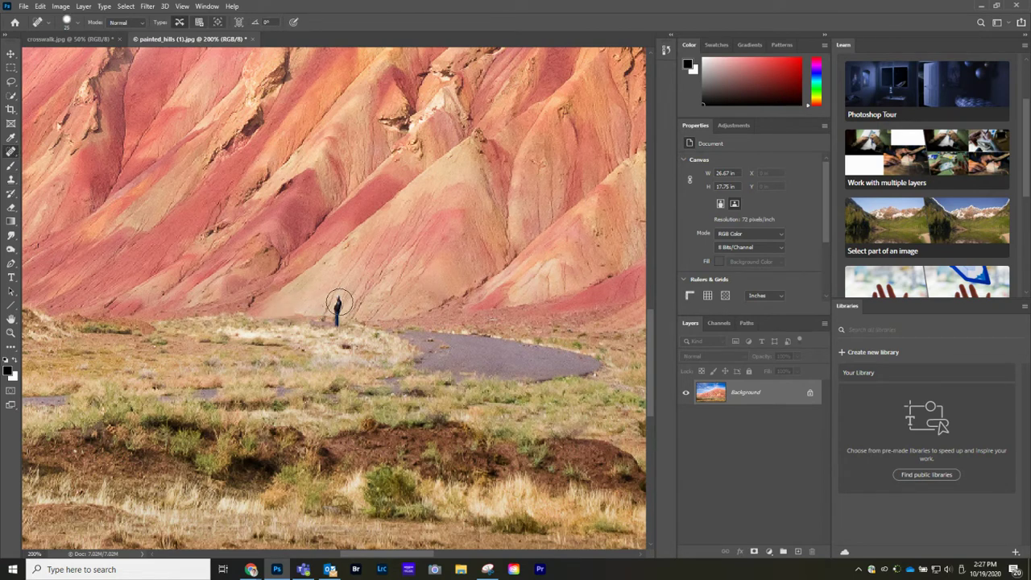
pyautogui.moveTo(337, 312); pyautogui.dragTo(334, 329)
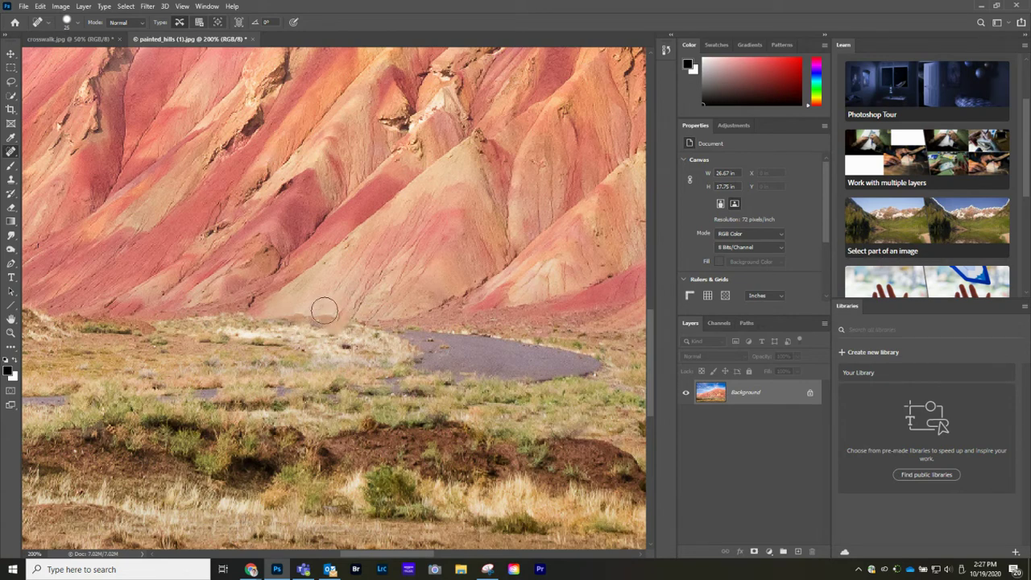
pyautogui.click(12, 182)
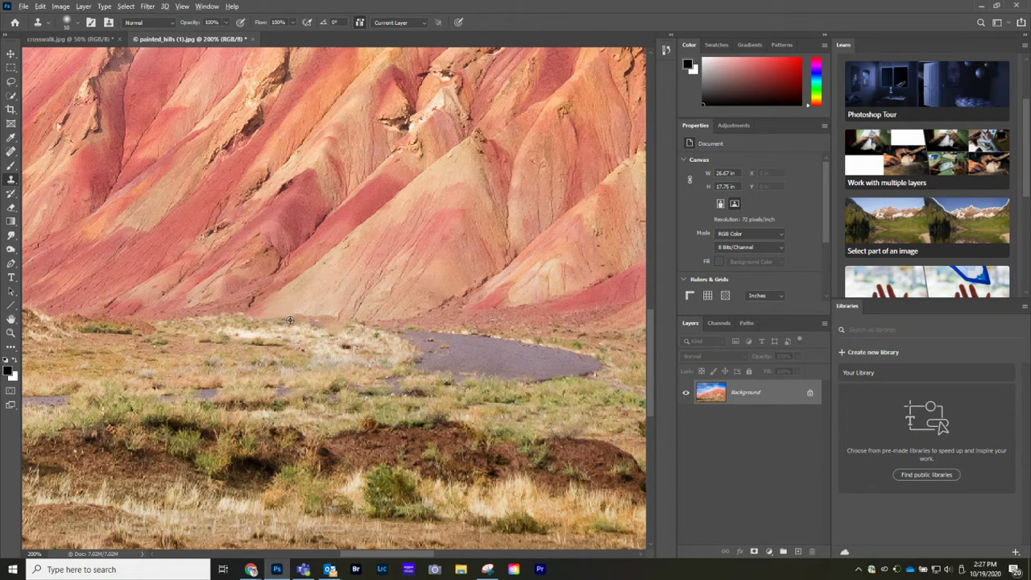
pyautogui.keyDown('alt'); pyautogui.click(290, 320); pyautogui.keyUp('alt')
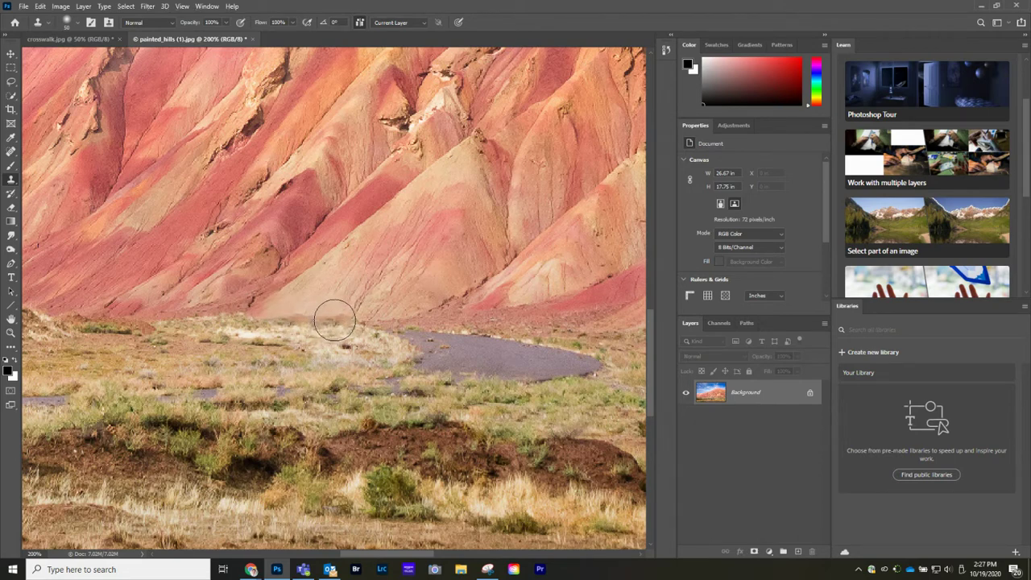
pyautogui.click(335, 320)
pyautogui.click(315, 293)
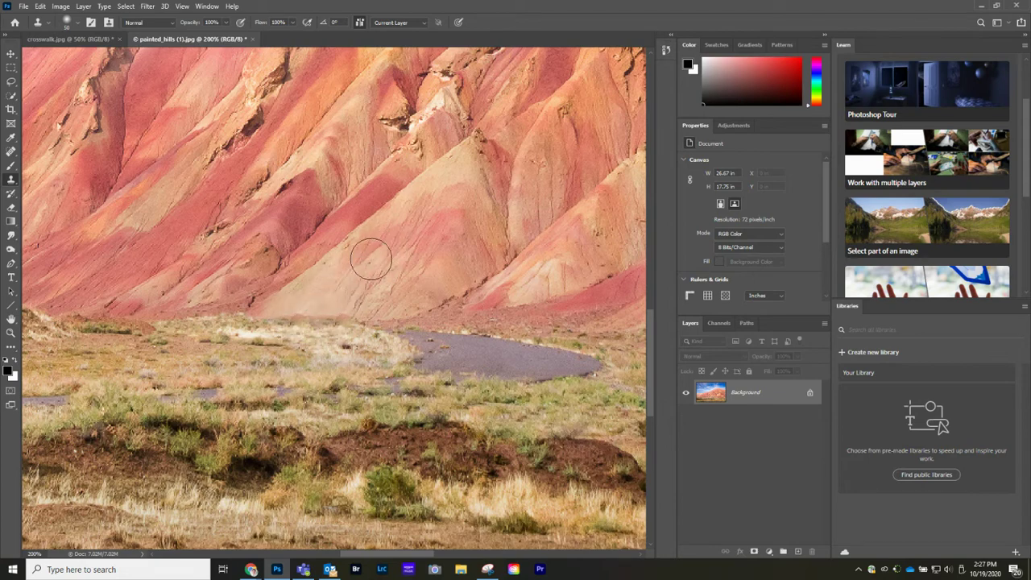
pyautogui.moveTo(370, 260); pyautogui.dragTo(269, 348)
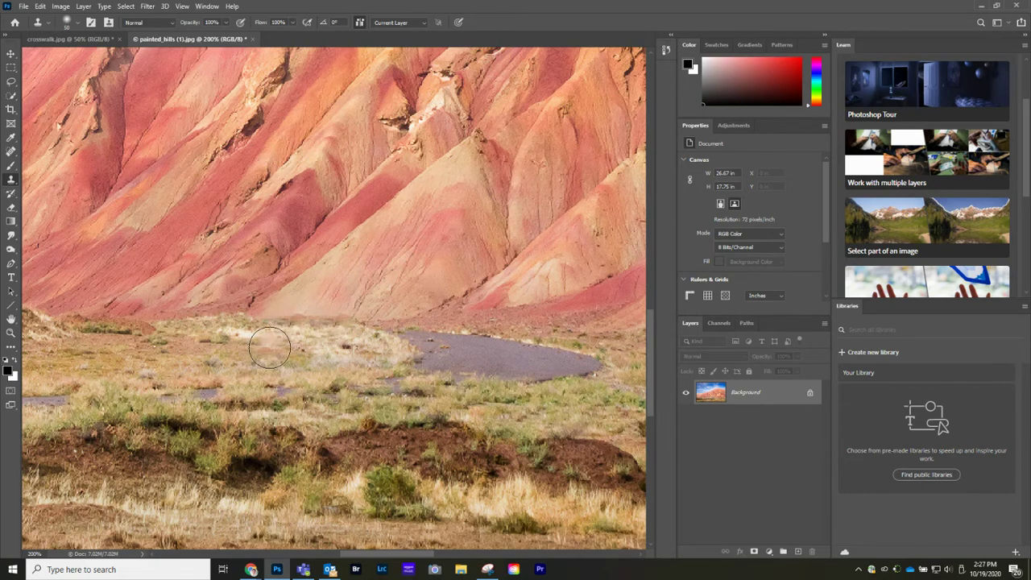
pyautogui.hotkey('ctrl', '0')
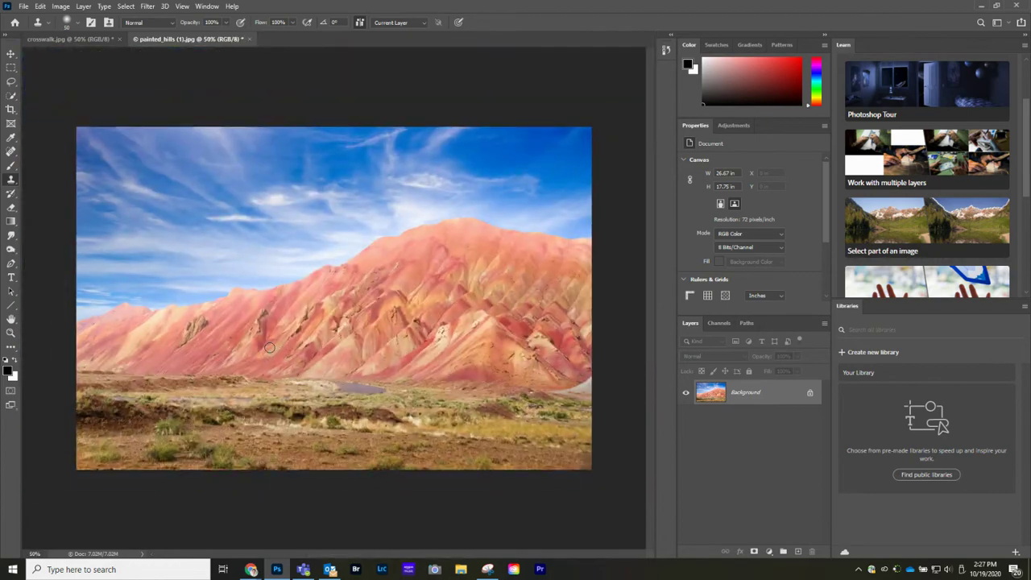
pyautogui.hotkey('ctrl', '+')
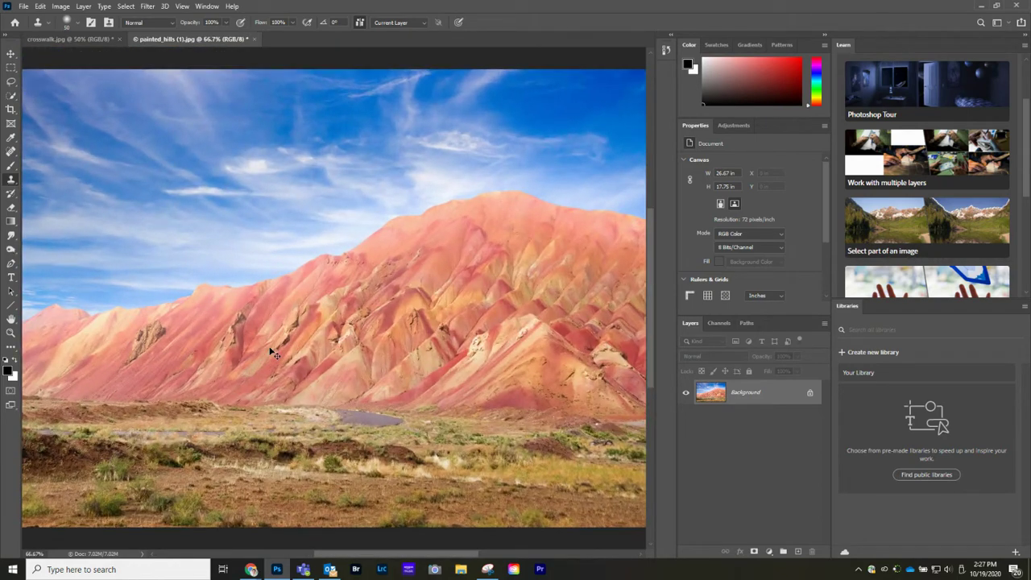
pyautogui.hotkey('ctrl', '-')
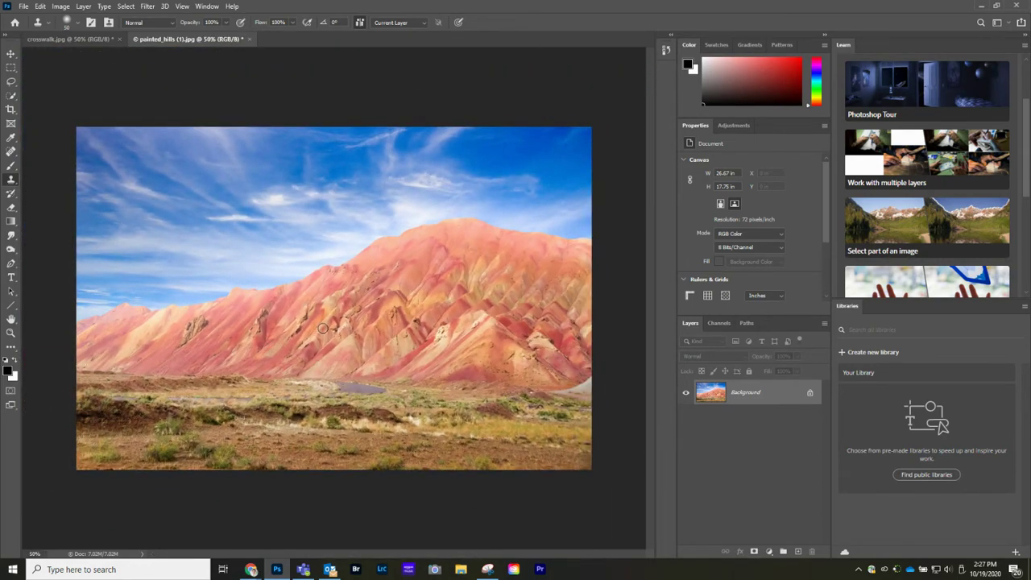